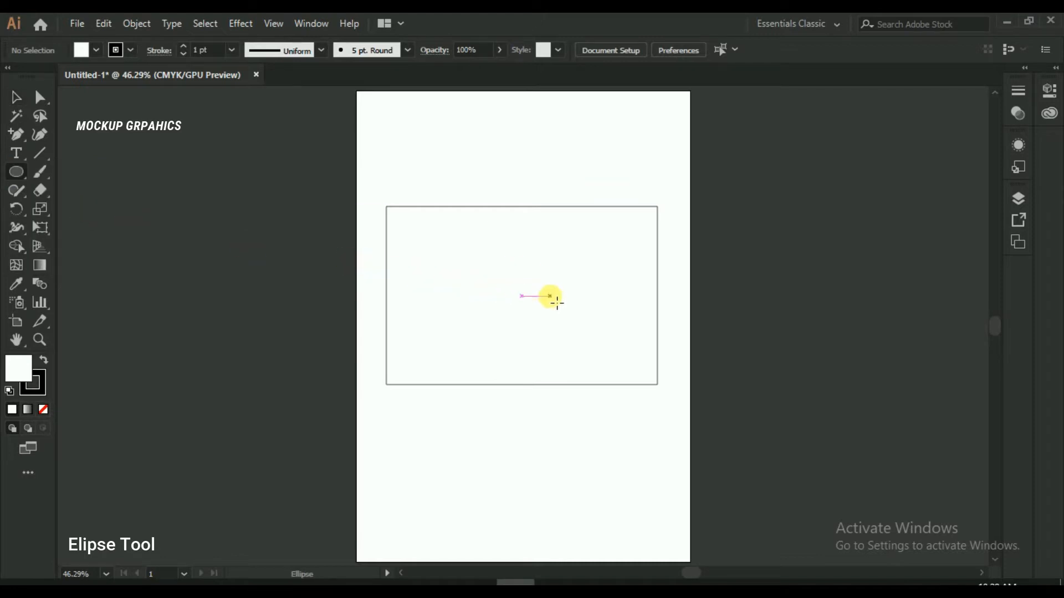
Draw a circle centred on the rectangle, slightly taller than the rectangle.
left_click_drag(529, 303, 575, 398)
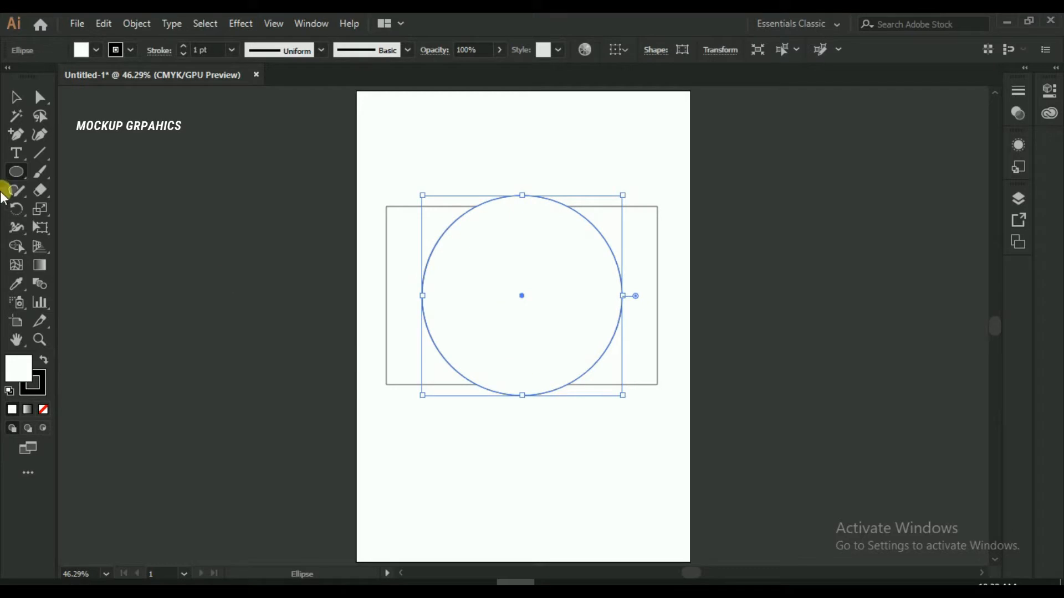
left_click(13, 98)
left_click(470, 173)
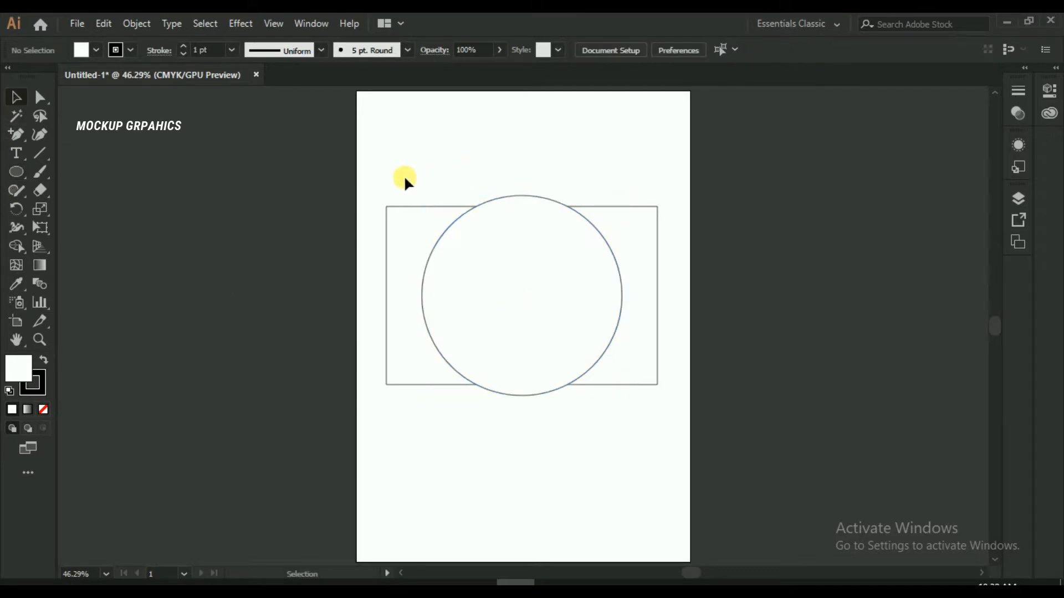
Align the circle and the rectangle to a common centre.
left_click_drag(376, 176, 395, 221)
left_click_drag(675, 416, 675, 417)
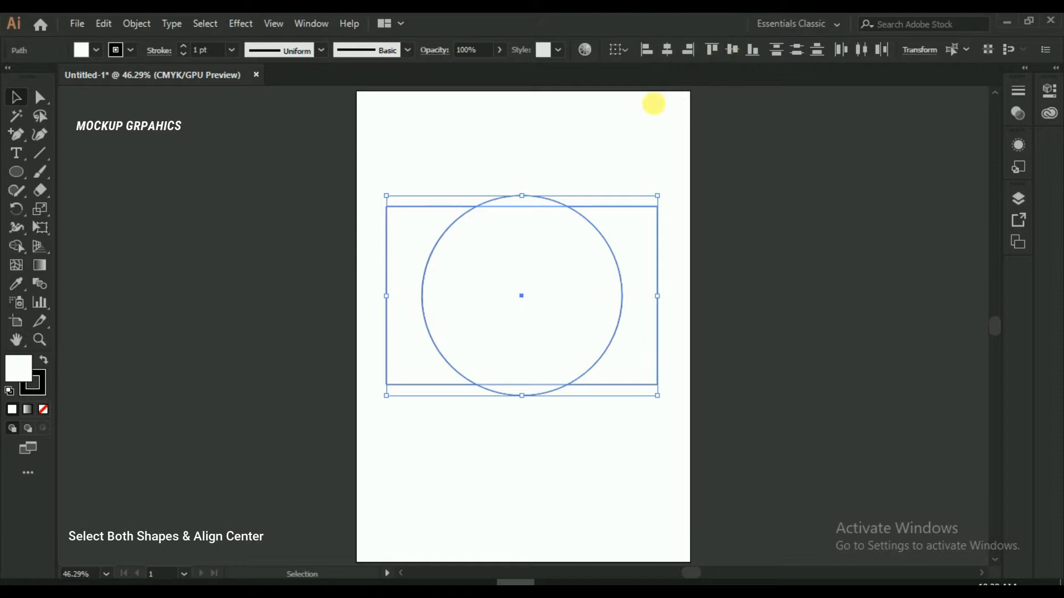
left_click(587, 123)
Split off the rectangle's left and right areas outside the circle with the Shape Builder tool.
left_click_drag(371, 180, 403, 225)
left_click_drag(659, 394, 679, 413)
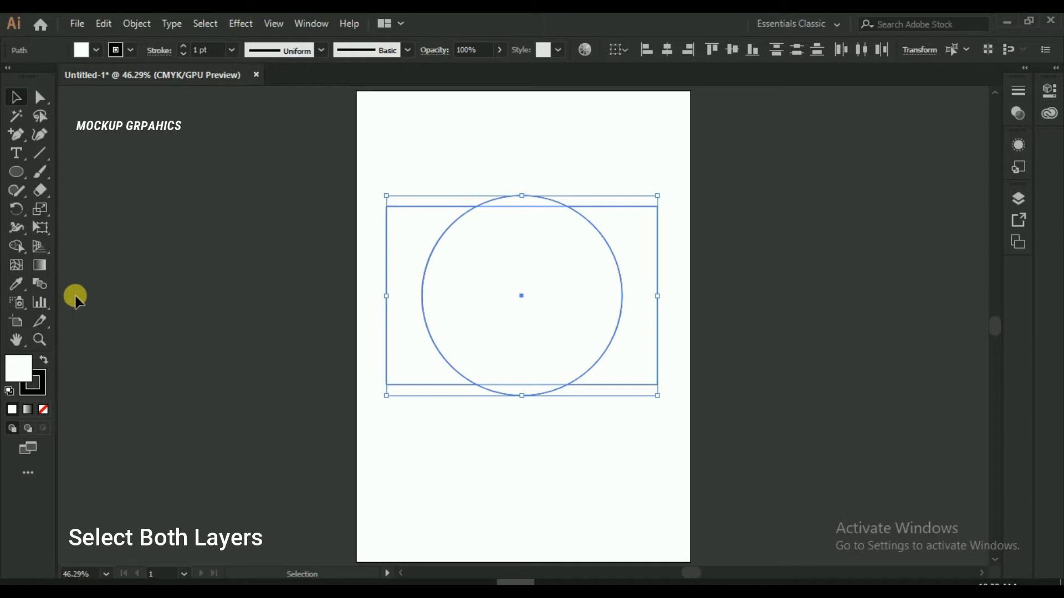
left_click(11, 242)
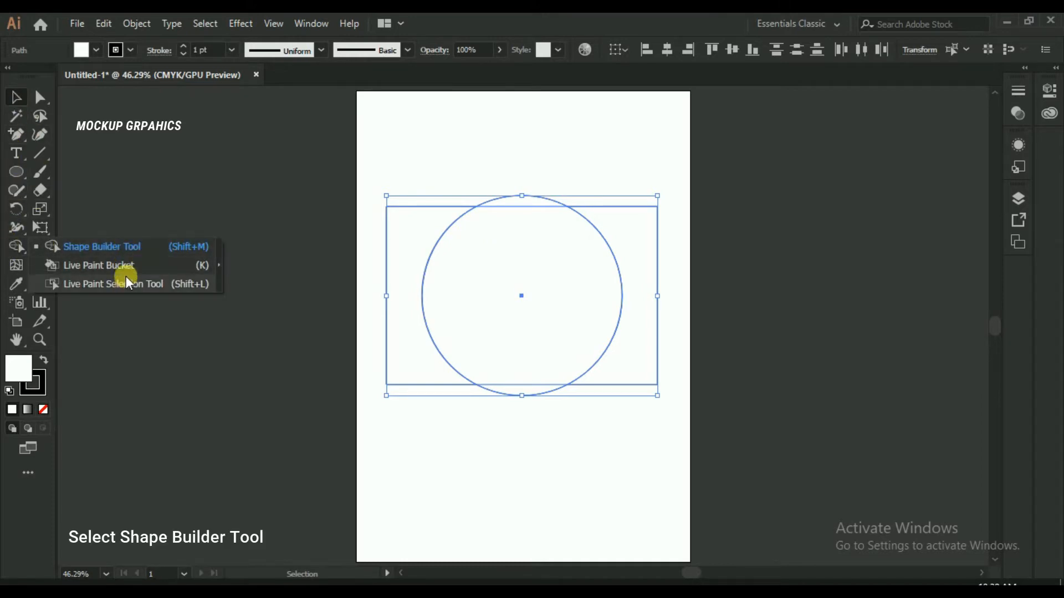
left_click(125, 251)
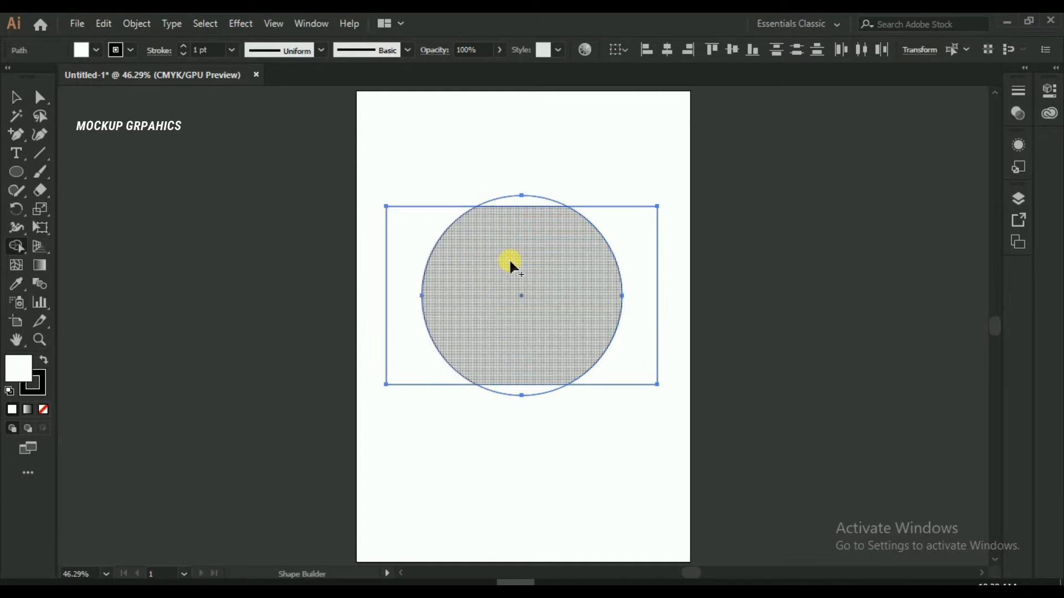
left_click(410, 226)
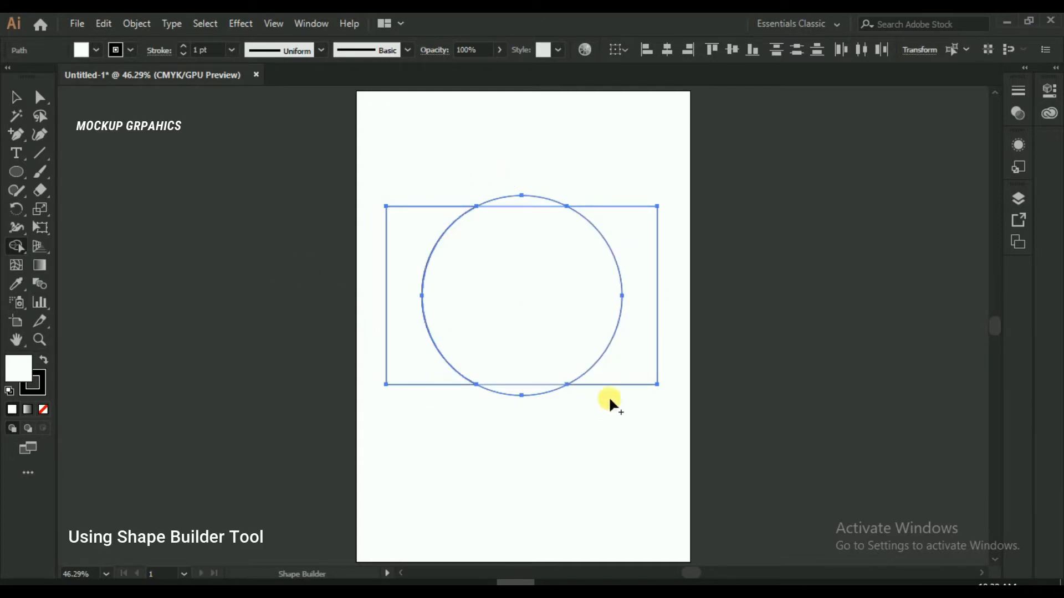
left_click(634, 346)
Scale the circle down proportionally from its centre until it matches the rectangle's height.
left_click(16, 97)
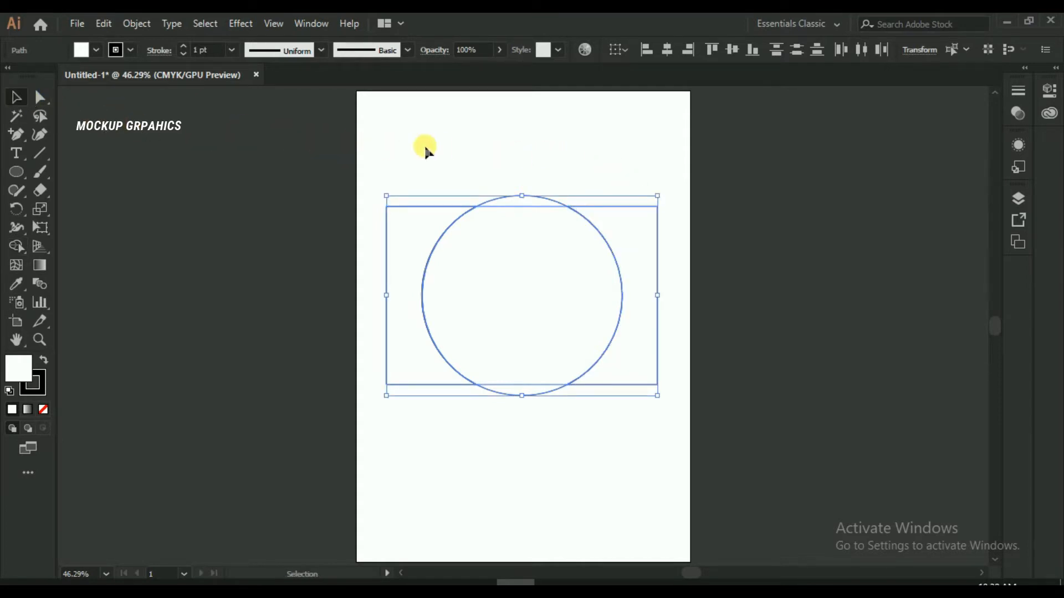
left_click(451, 146)
left_click(507, 196)
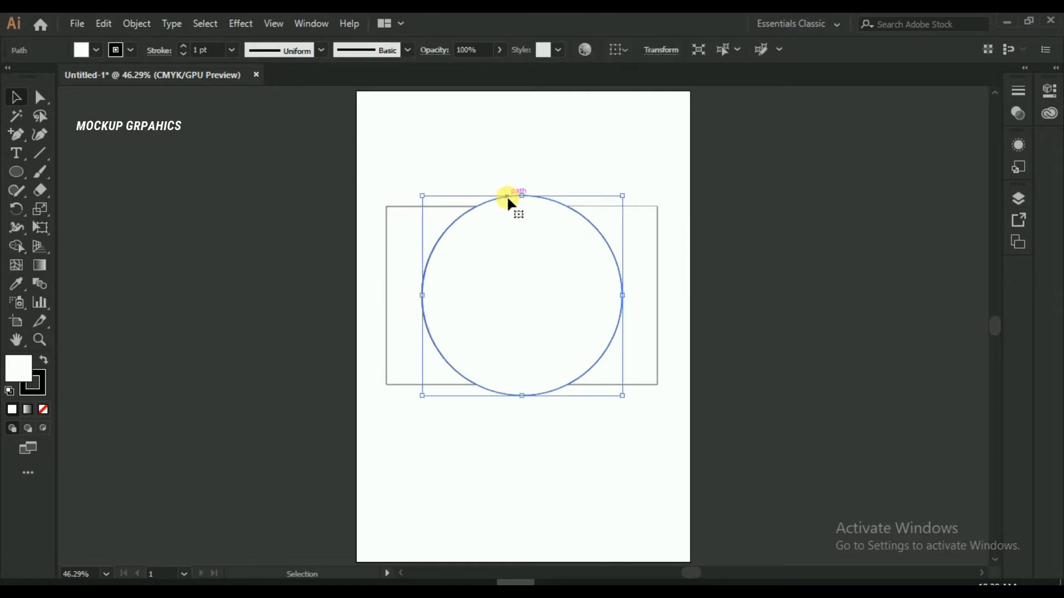
left_click_drag(622, 395, 616, 386)
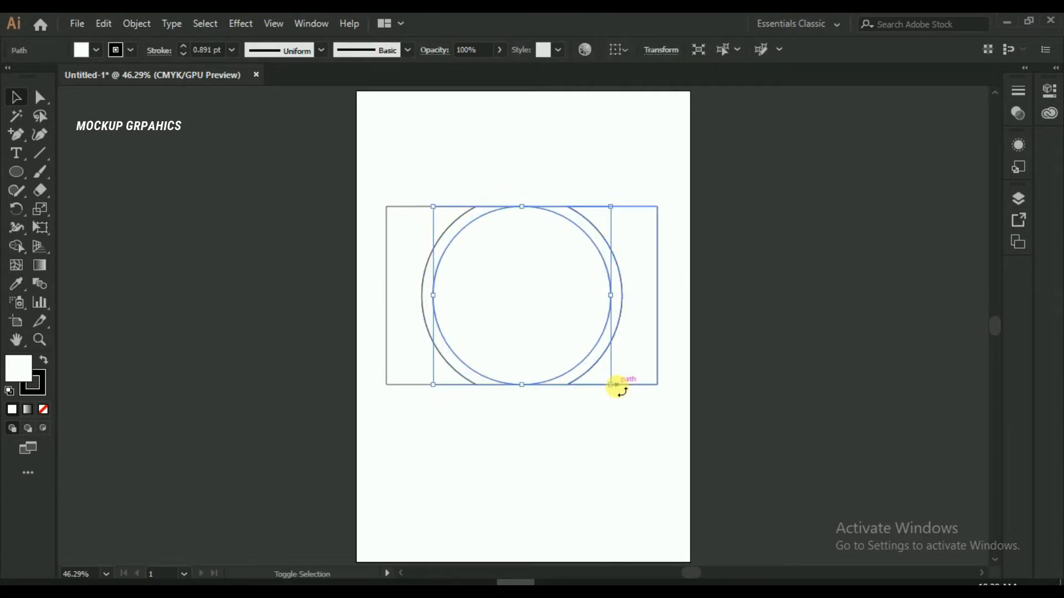
Delete the leftover middle piece of the rectangle behind the circle.
left_click(573, 415)
left_click_drag(490, 386, 513, 526)
key("Delete")
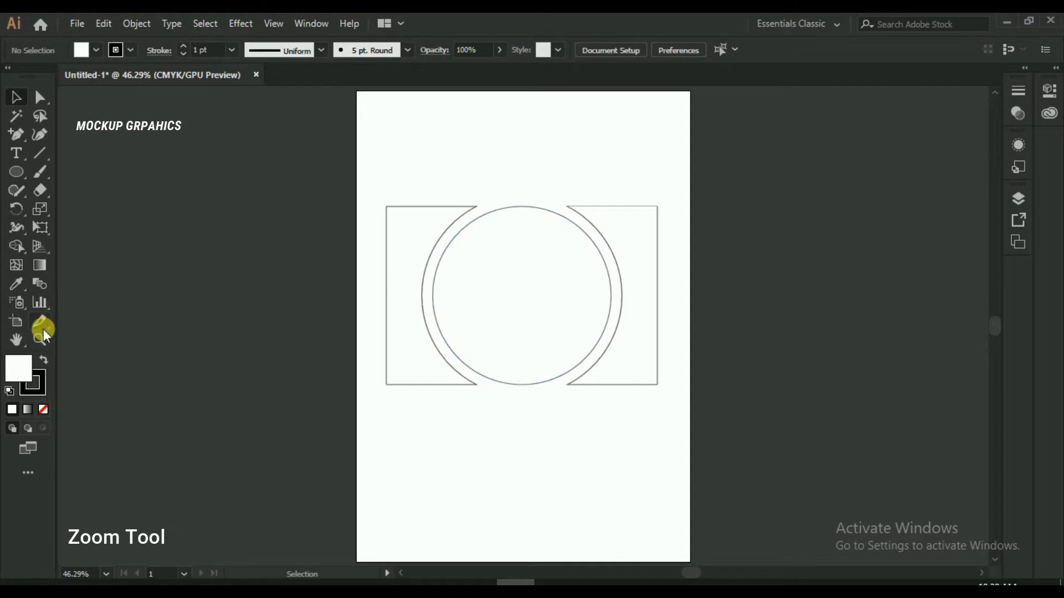
Shrink the inner circle slightly about its centre to widen the gap to the two side shapes.
left_click_drag(520, 284, 663, 414)
left_click_drag(995, 335, 993, 327)
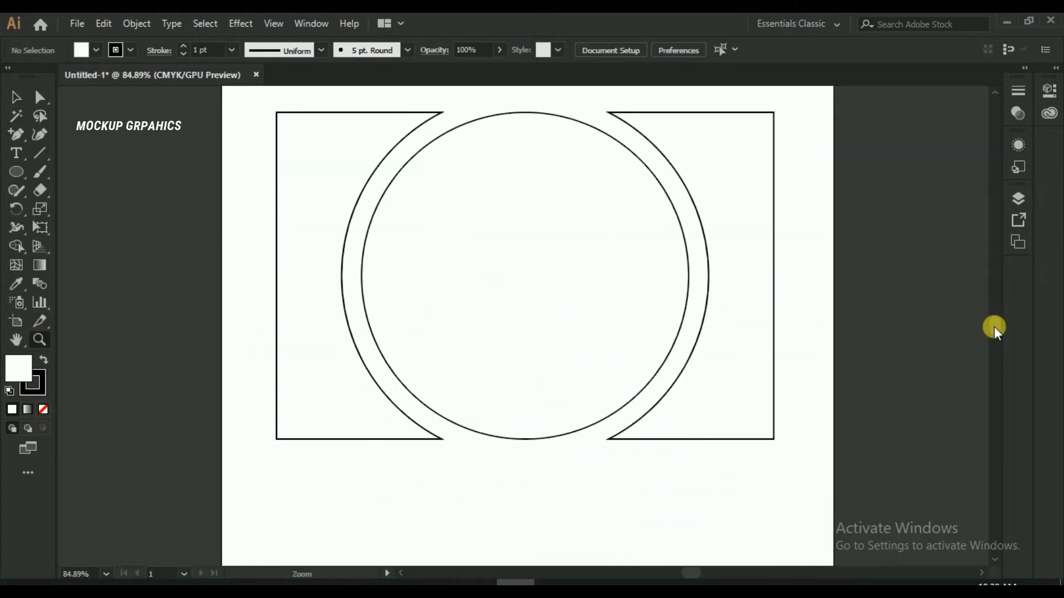
key("m")
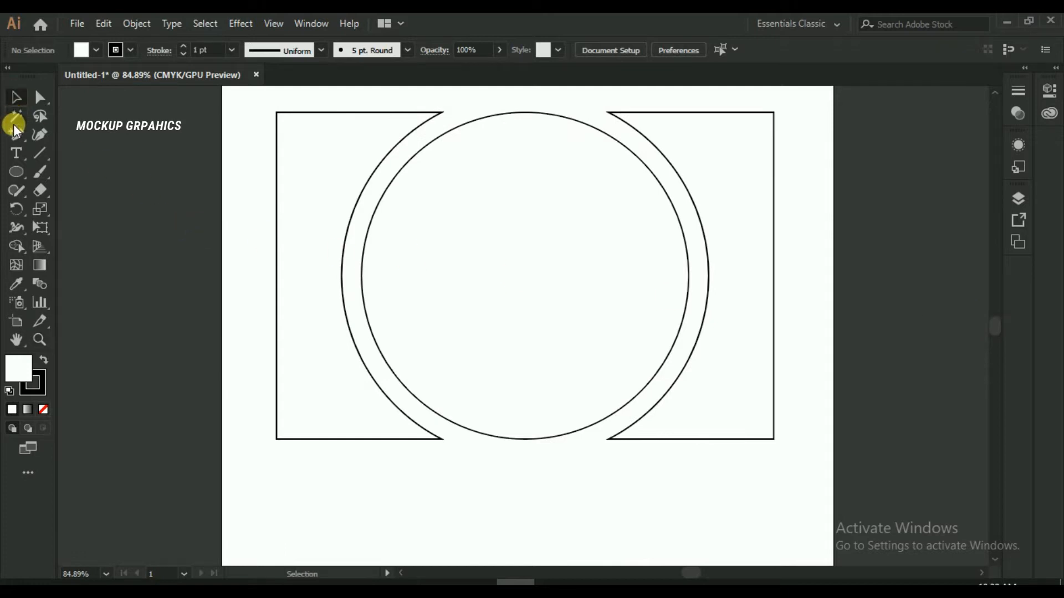
left_click(17, 98)
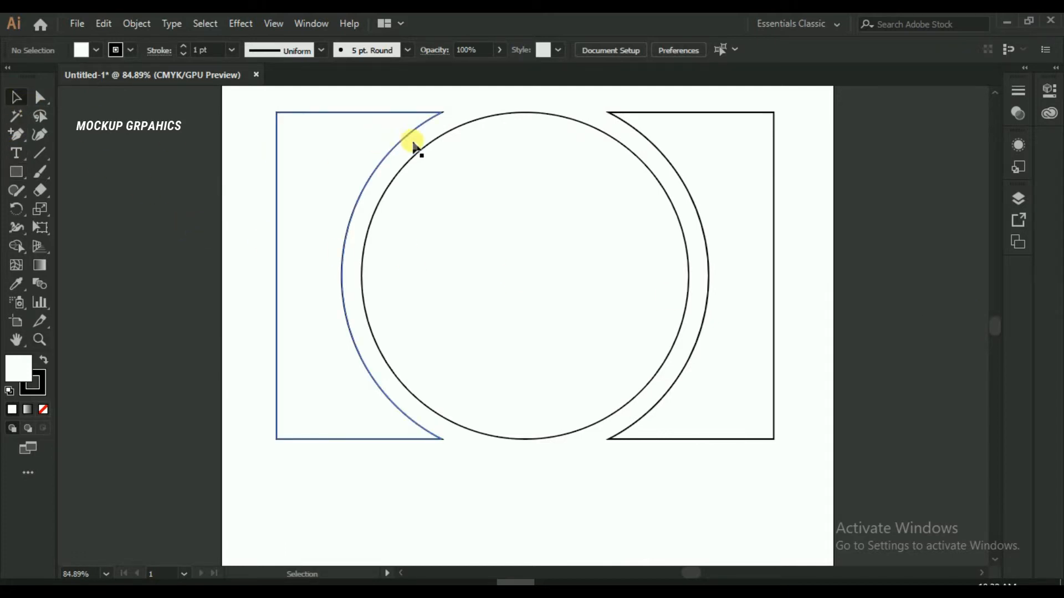
left_click(471, 133)
left_click_drag(691, 442, 681, 440)
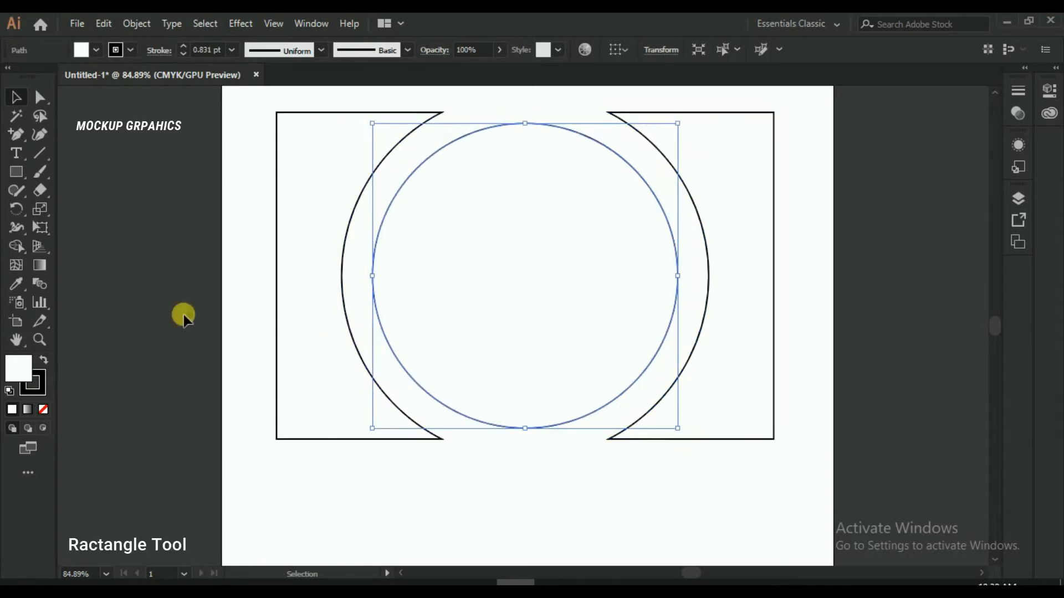
Draw a wide rectangle across the middle of the inner circle and adjust its edges to centre it on the circle.
left_click(19, 170)
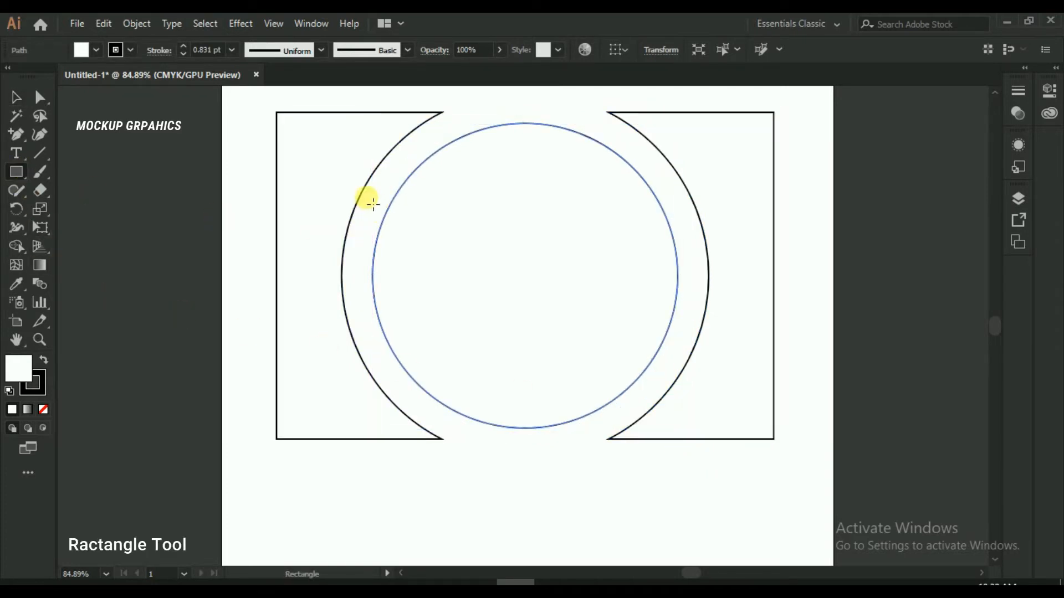
left_click_drag(359, 207, 683, 341)
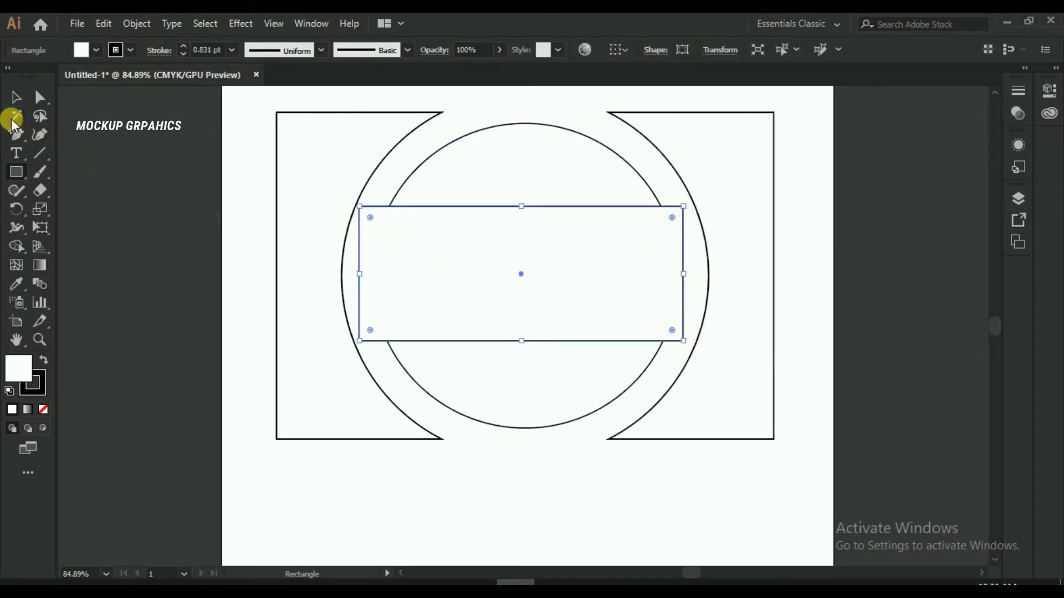
left_click(16, 97)
left_click_drag(359, 274, 369, 274)
left_click_drag(526, 207, 526, 199)
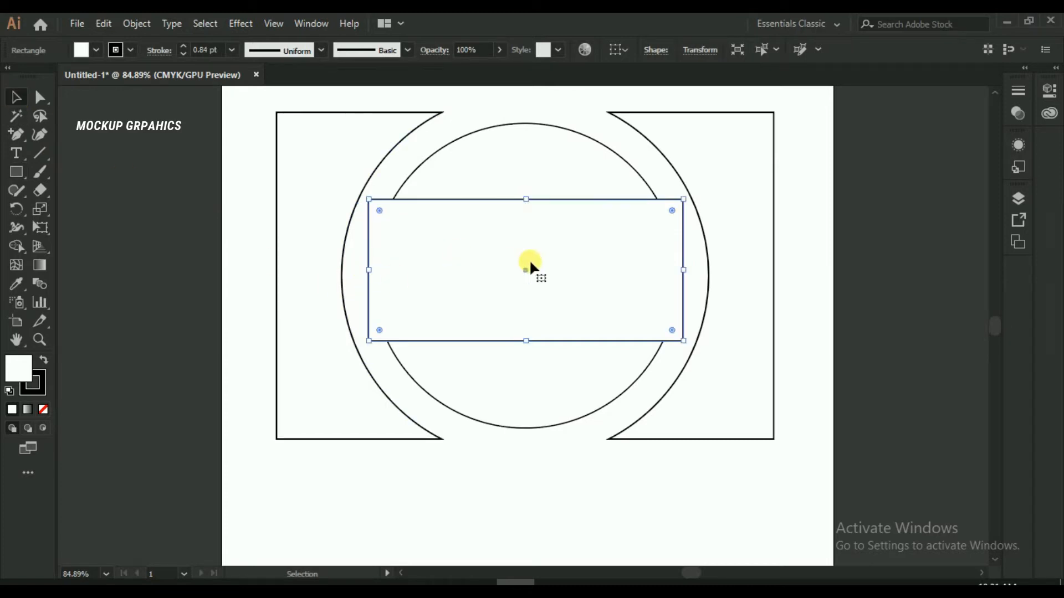
left_click_drag(526, 341, 526, 351)
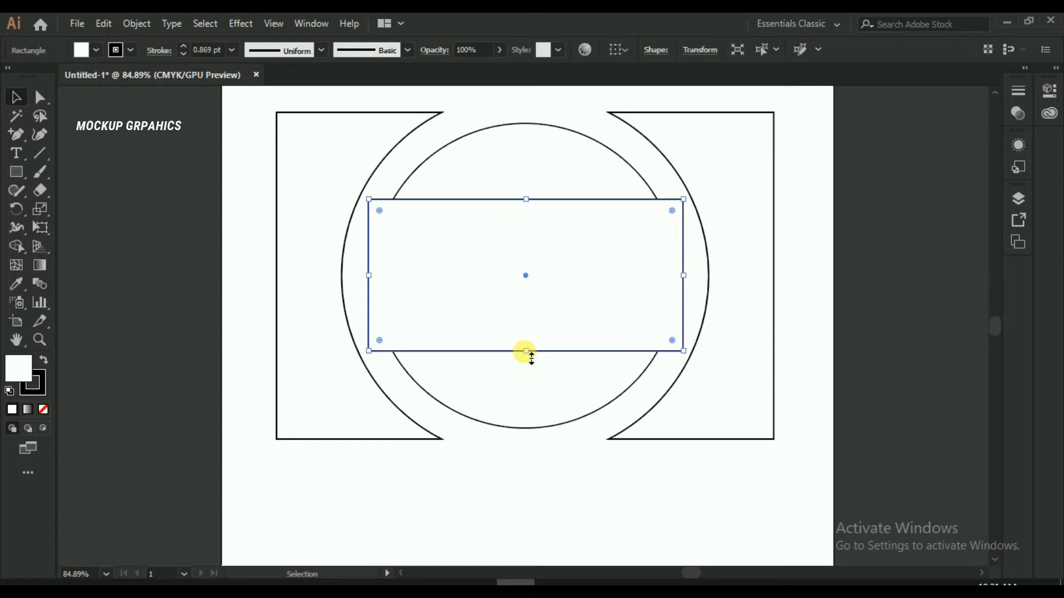
Separate the circle's upper and lower segments from the overlapping rectangle with the Shape Builder tool.
left_click(499, 101)
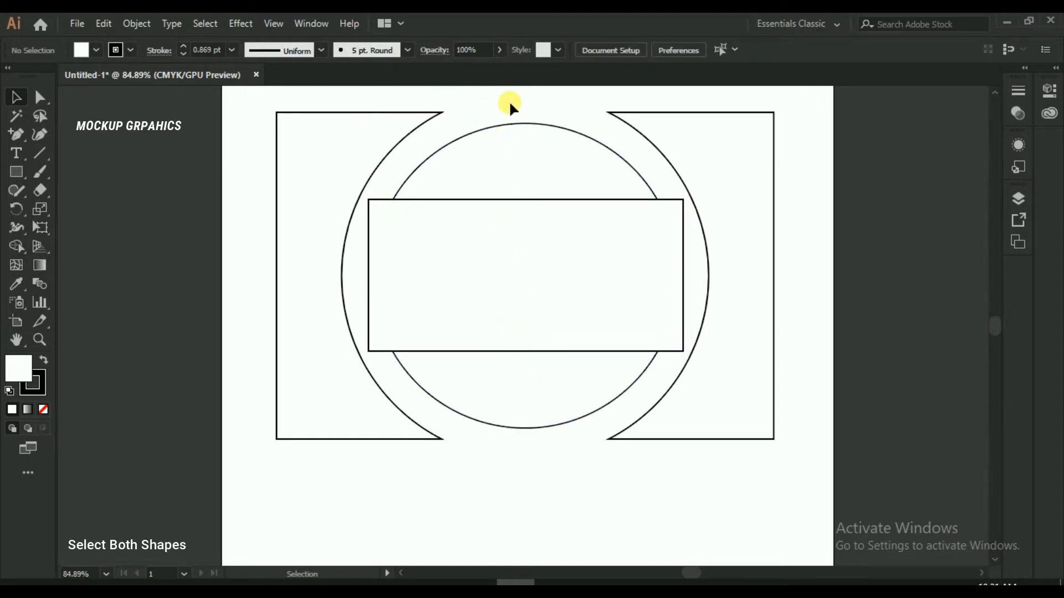
left_click_drag(570, 248, 572, 253)
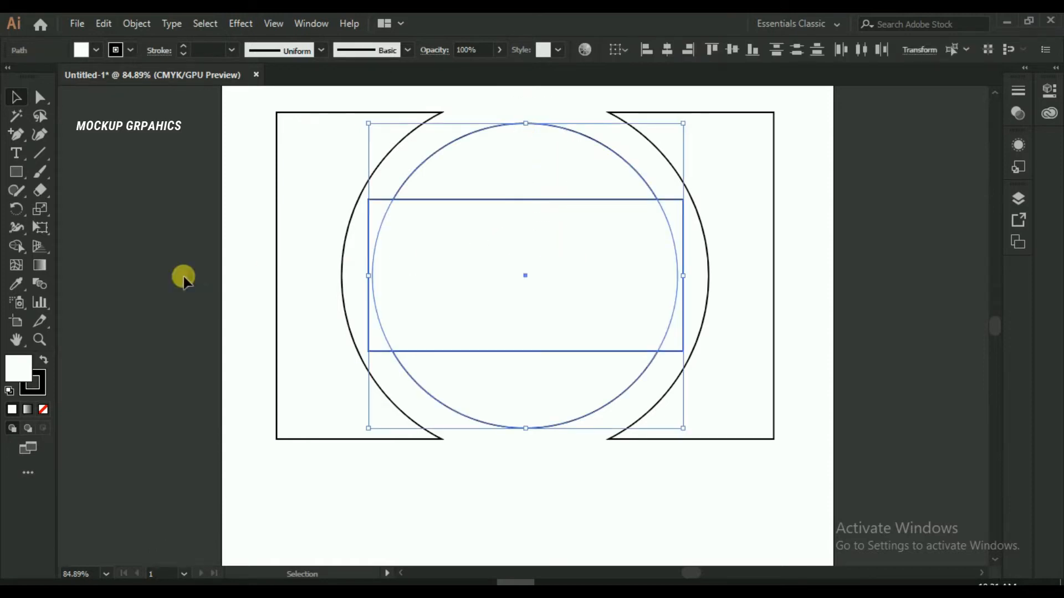
left_click(17, 245)
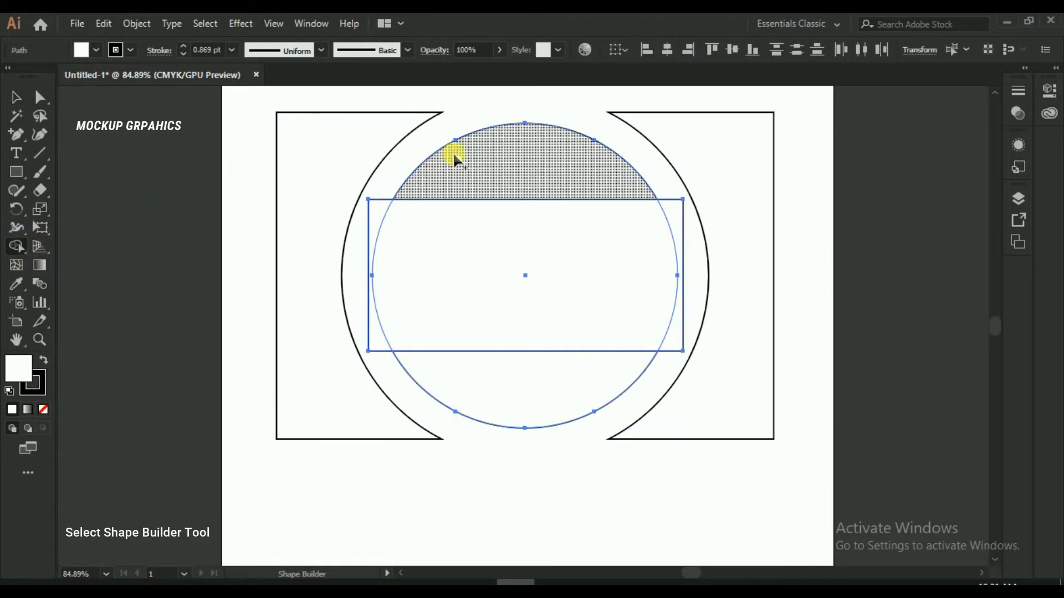
left_click(541, 161)
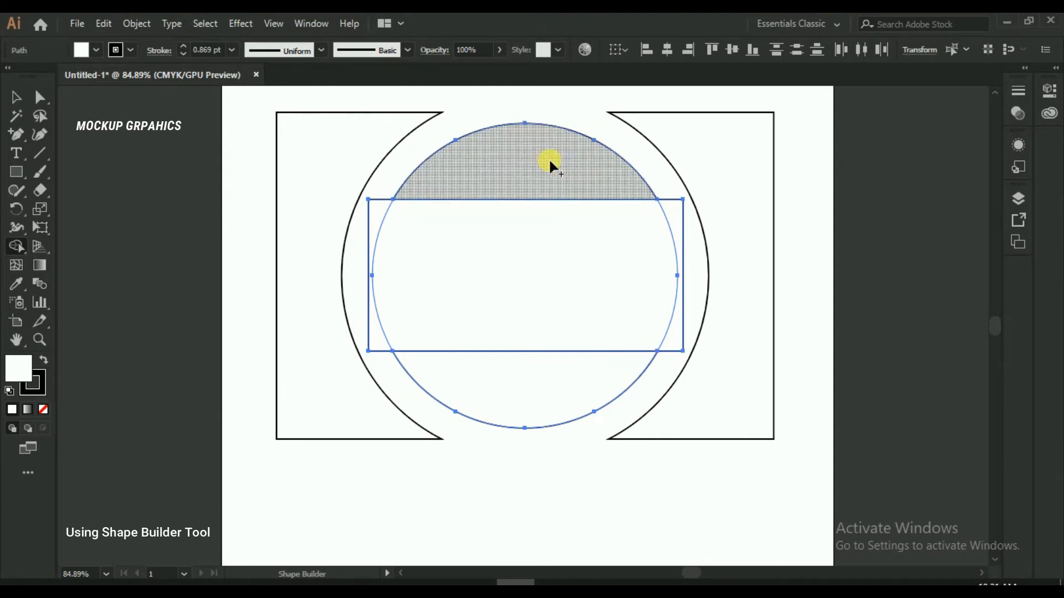
left_click(519, 382)
Delete the rectangle and the remaining middle part of the circle, leaving only the upper and lower segments.
left_click(14, 98)
left_click(270, 155)
left_click(254, 152)
left_click(451, 213)
key("Delete")
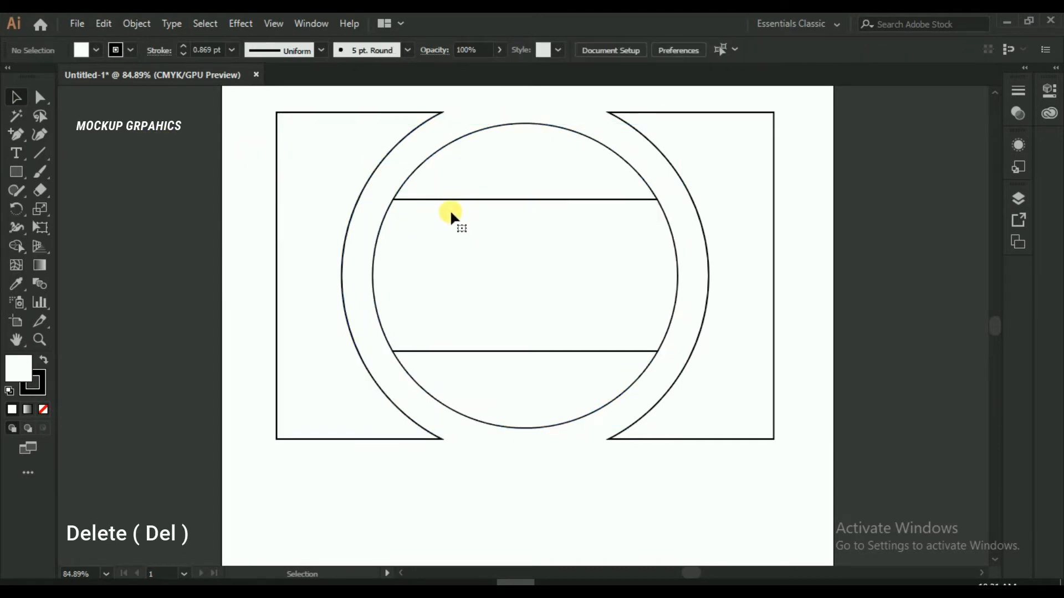
left_click(380, 236)
key("Delete")
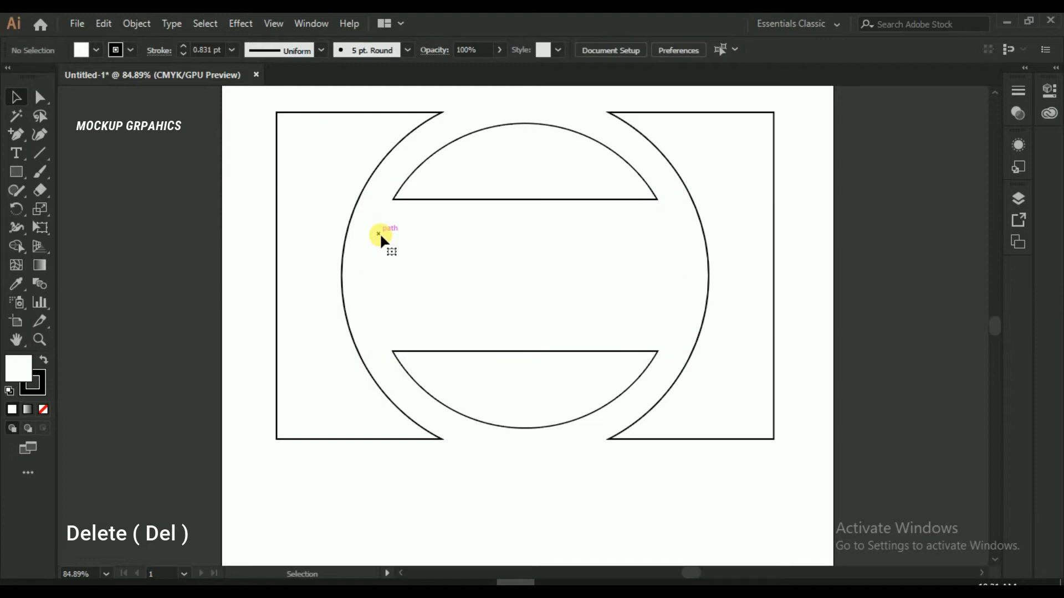
Add an anchor point near the middle of the upper segment's straight edge.
key("ctrl+minus")
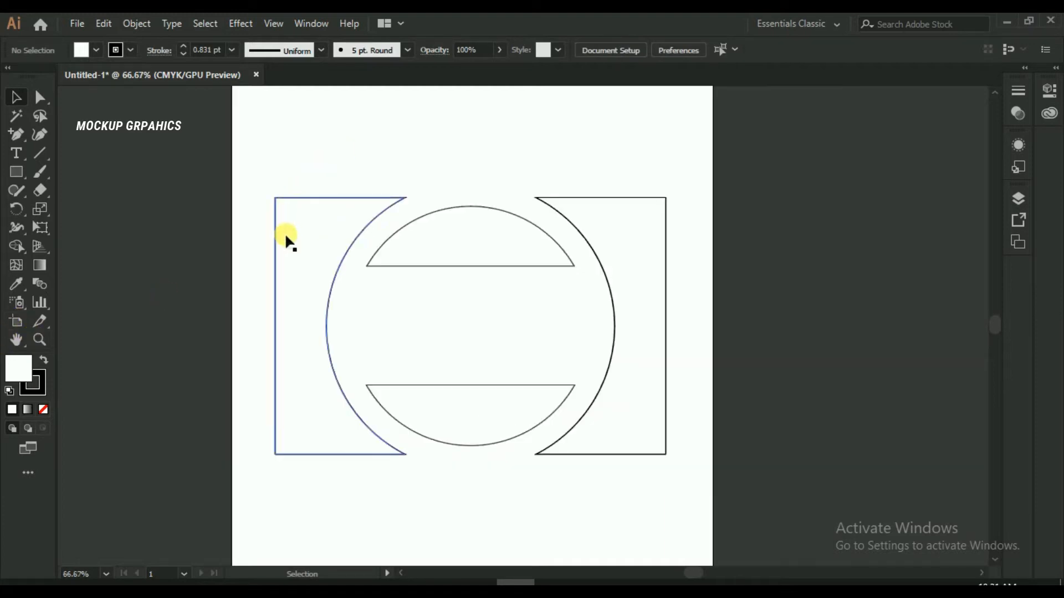
left_click(457, 267)
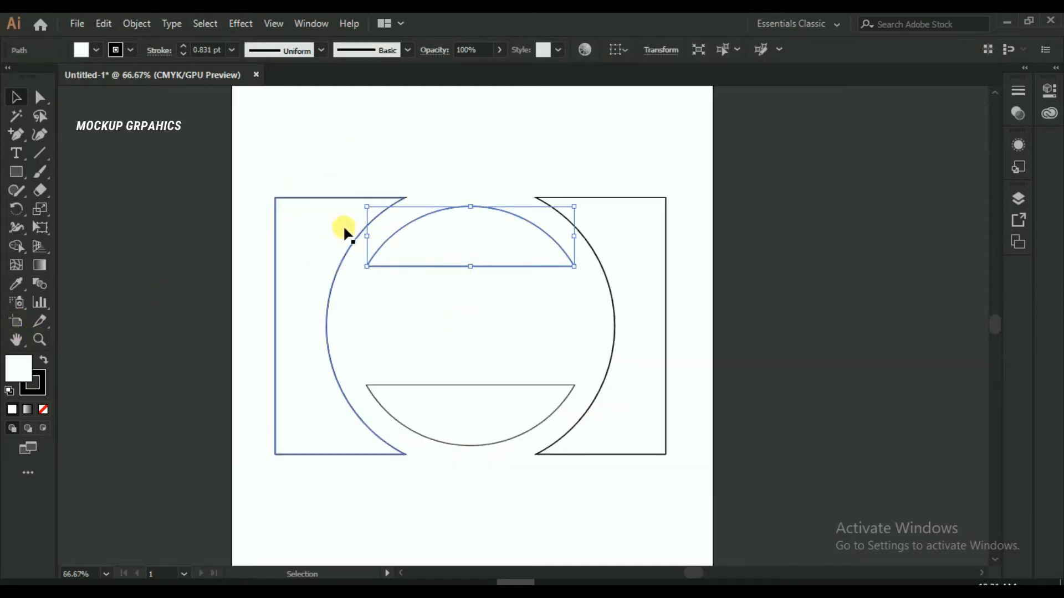
left_click(39, 97)
left_click(575, 267)
left_click(368, 266)
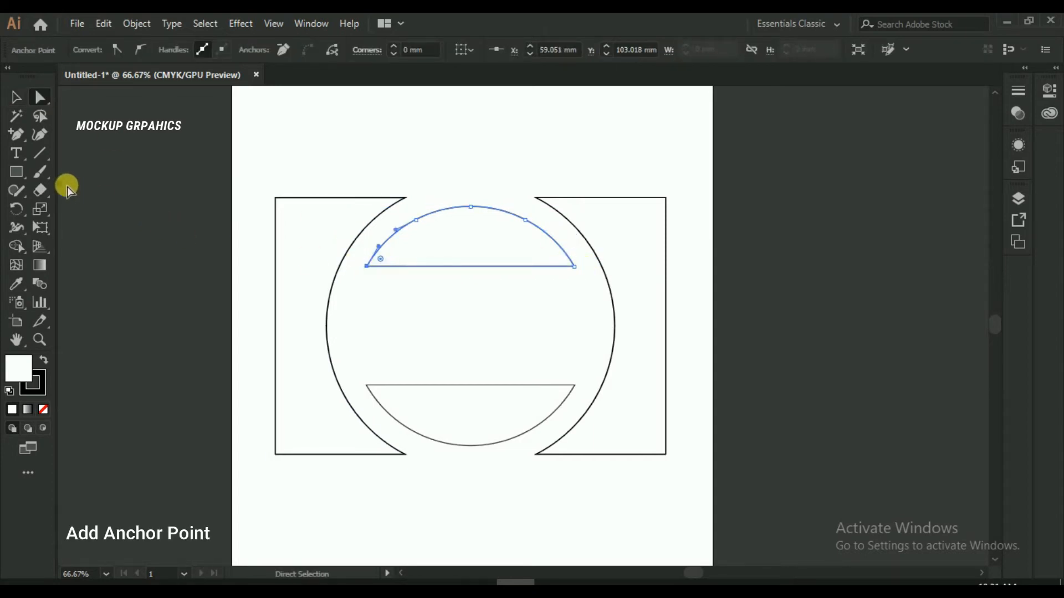
left_click_drag(11, 136, 63, 153)
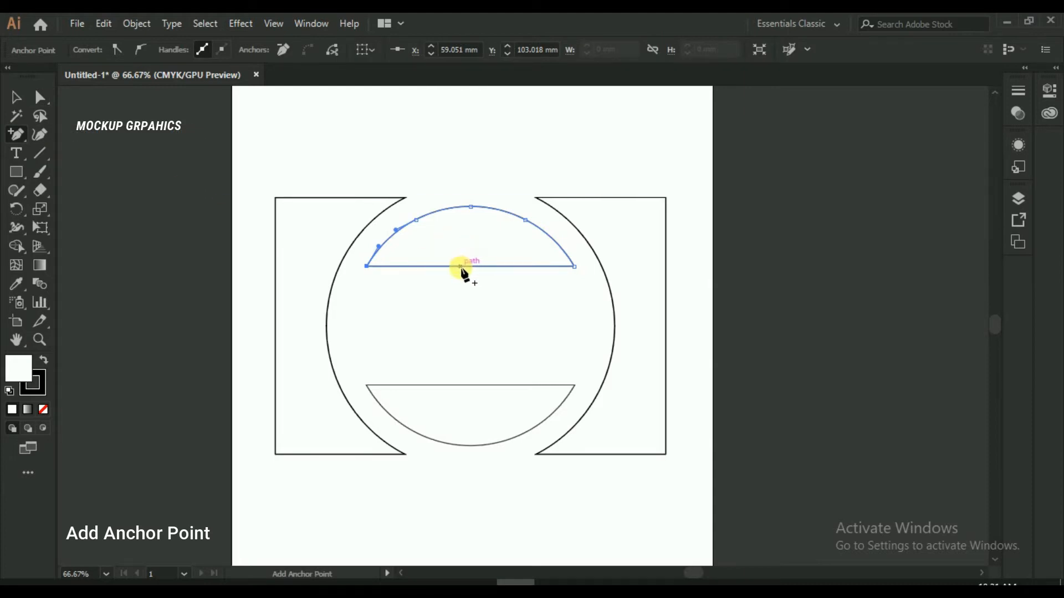
Convert the new anchor point to smooth and adjust its handles to bend the straight edge into an S-shaped wave.
left_click(40, 97)
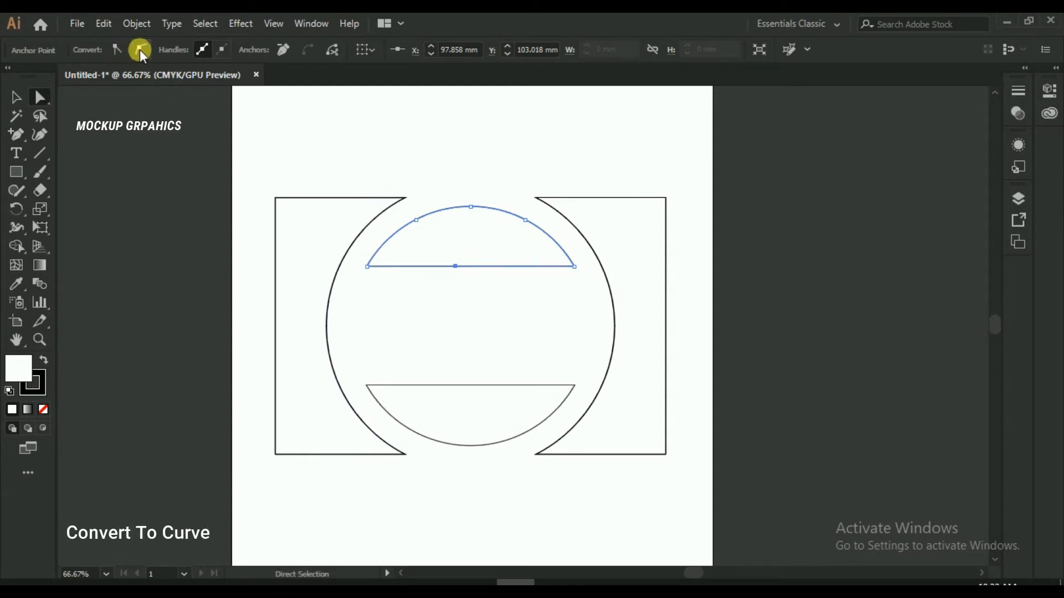
left_click_drag(433, 267, 397, 299)
left_click_drag(503, 244, 515, 239)
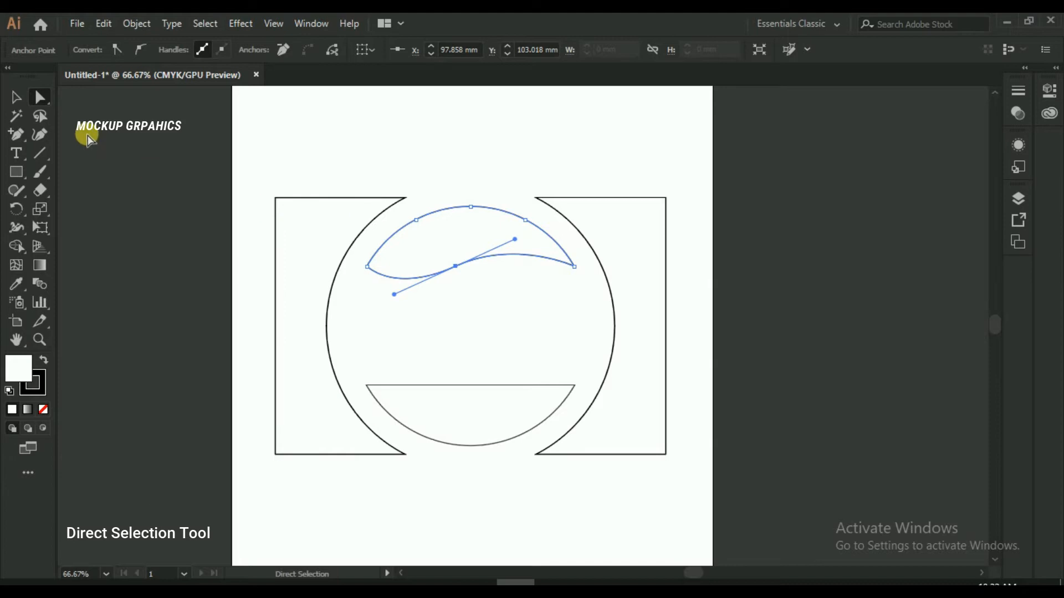
left_click(15, 97)
left_click(221, 120)
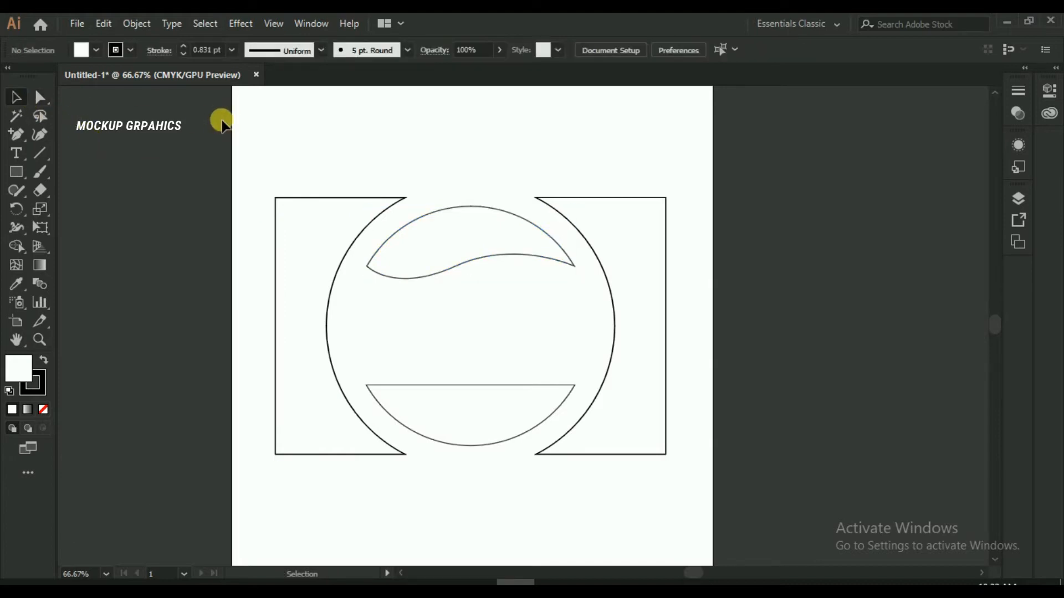
Copy the wavy upper segment and paste the duplicate in front of it.
left_click(440, 208)
left_click(105, 24)
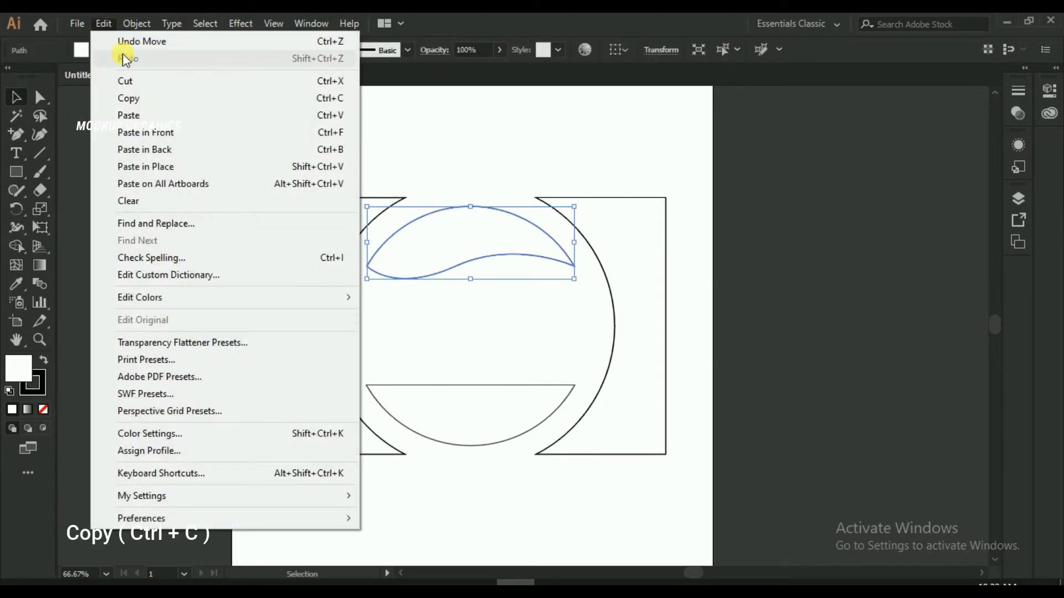
left_click(131, 99)
left_click(105, 25)
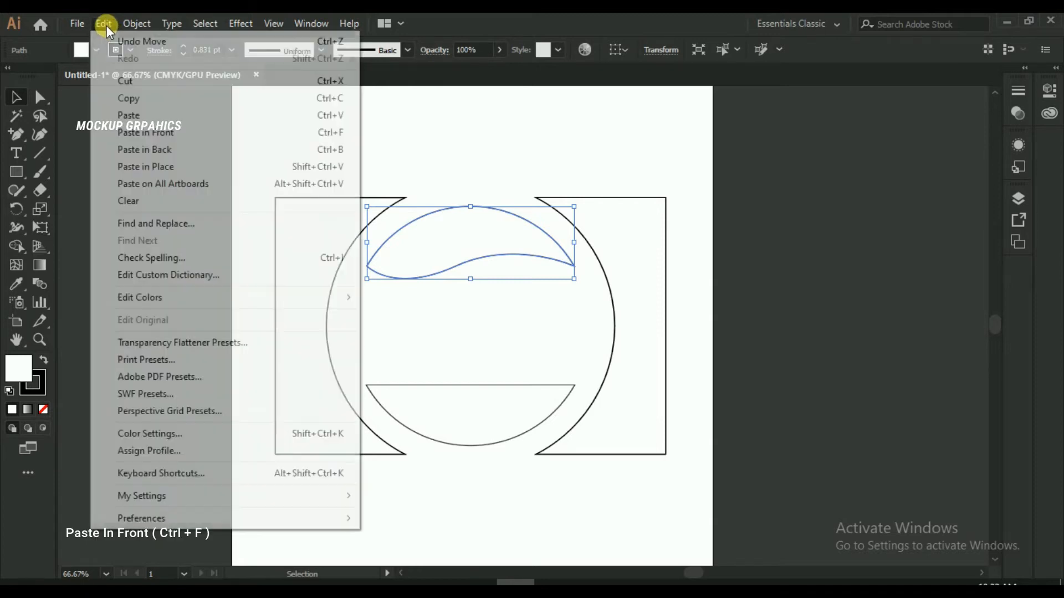
left_click(138, 132)
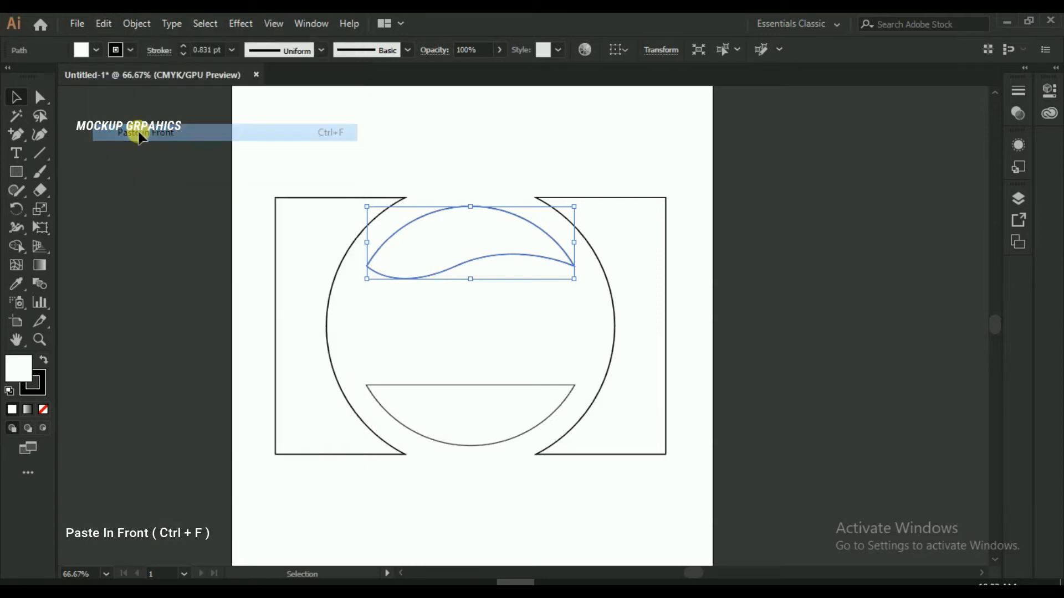
Replace the straight-edged lower segment with the duplicated wavy segment, rotated 180 degrees and placed at the circle's lower side.
left_click(442, 166)
left_click(463, 385)
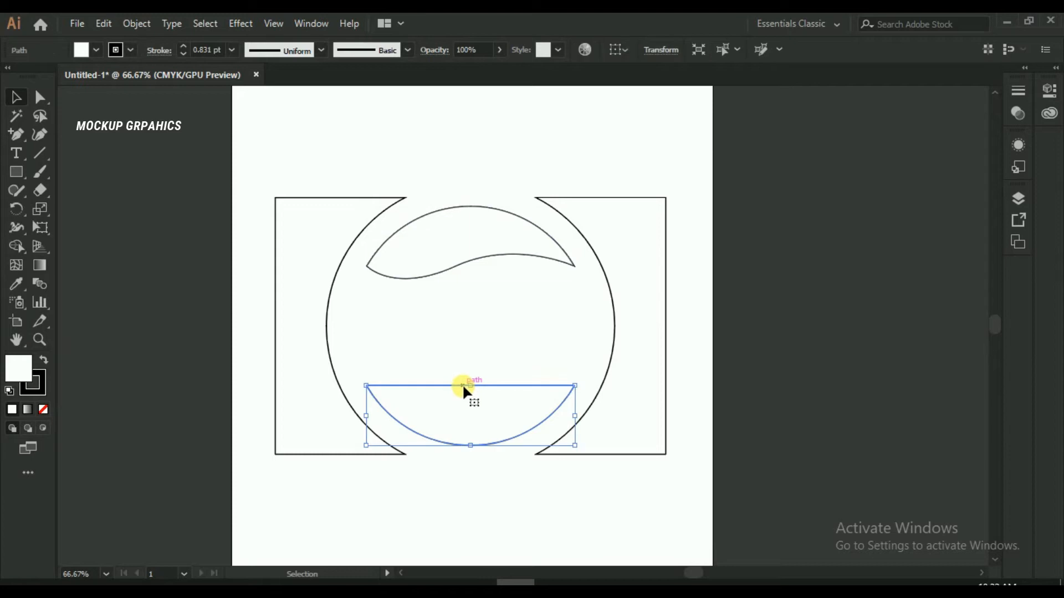
key("Delete")
left_click_drag(440, 277, 443, 437)
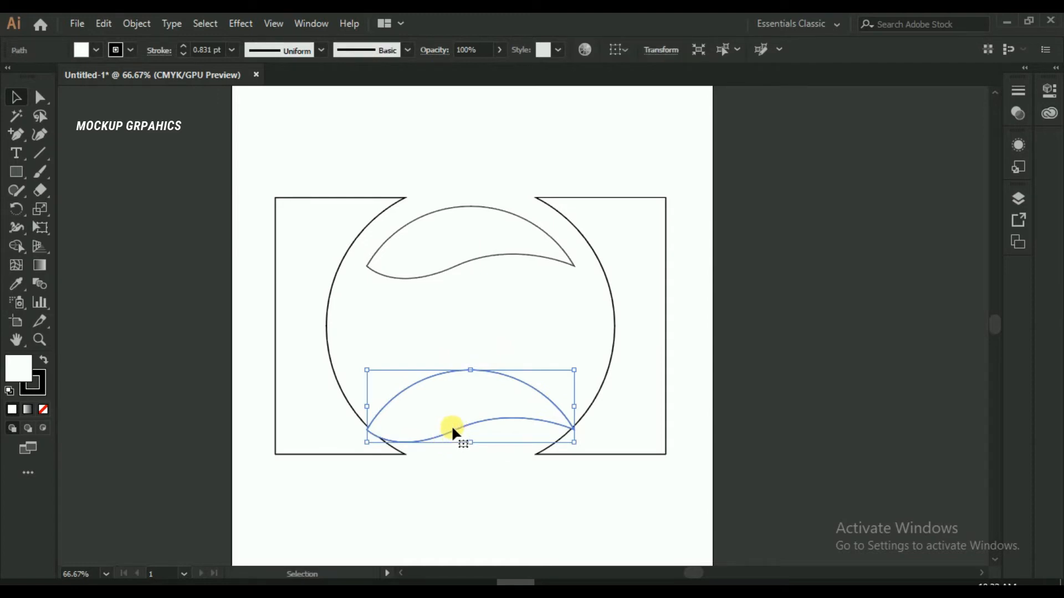
mouse_move(588, 370)
left_mouse_down()
mouse_move(577, 441)
mouse_move(427, 485)
mouse_move(402, 422)
left_mouse_up()
left_click(457, 493)
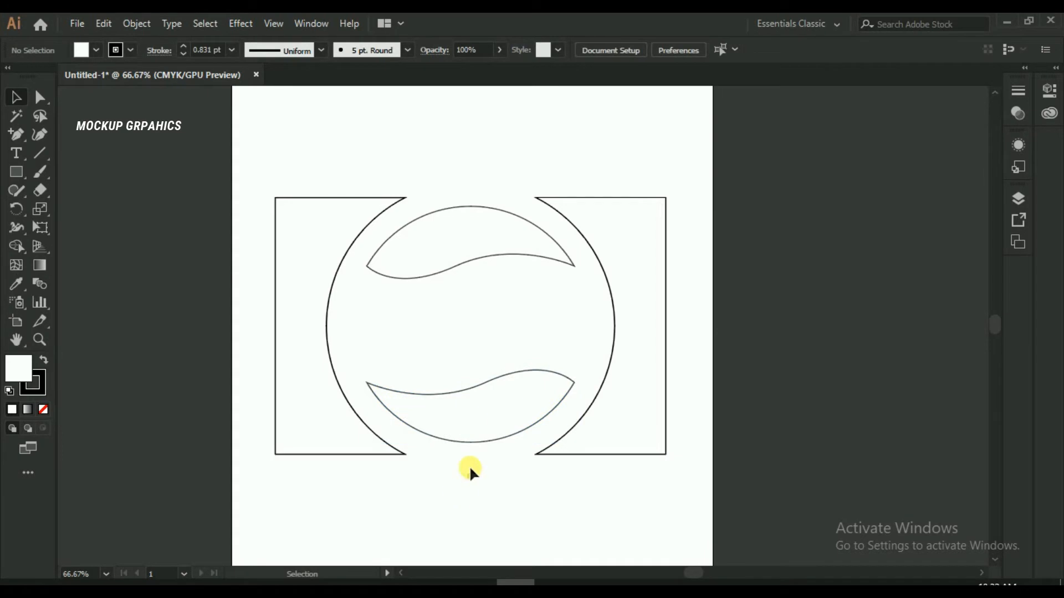
Fill the left rectangle piece with dark blue.
left_click(466, 270)
left_click(489, 381)
left_click(643, 311)
left_click(327, 265)
left_click(320, 186)
left_click(317, 205)
left_click(97, 50)
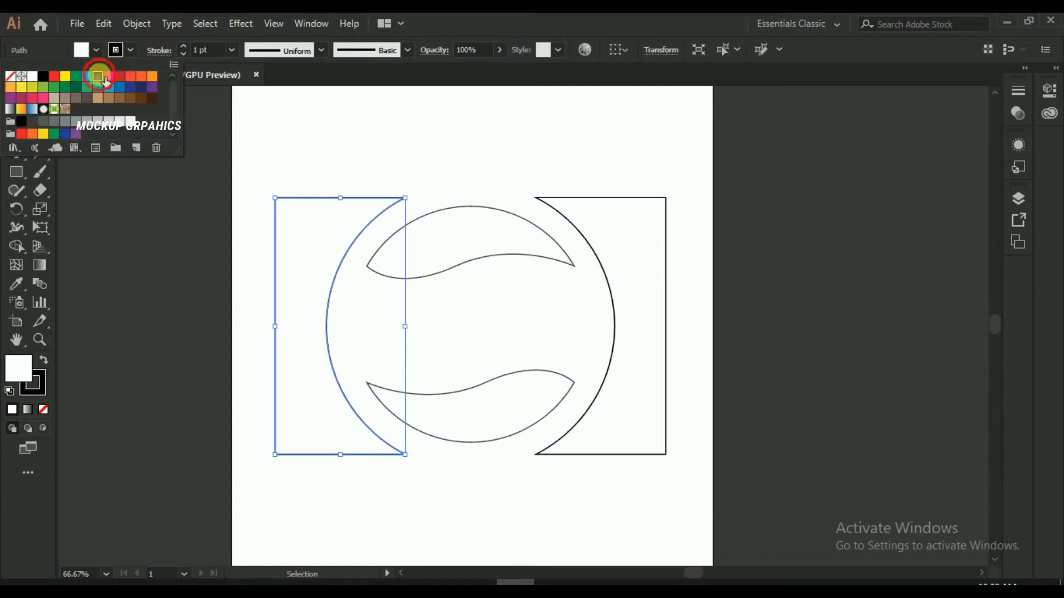
left_click(105, 82)
left_click(408, 132)
left_click(409, 133)
Fill the right rectangle piece and the upper wavy segment with red.
left_click(576, 198)
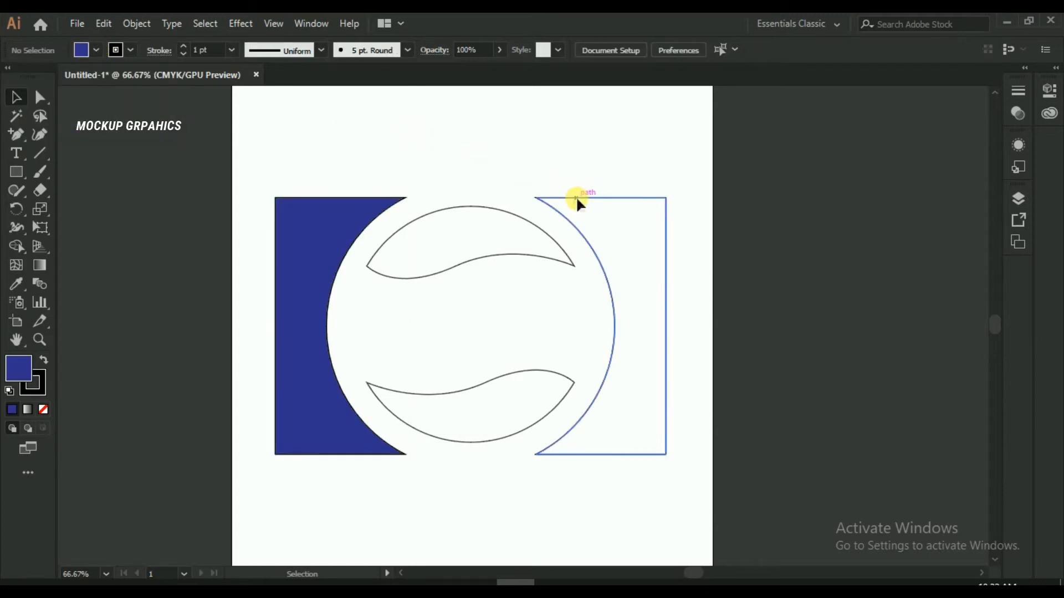
left_click(96, 50)
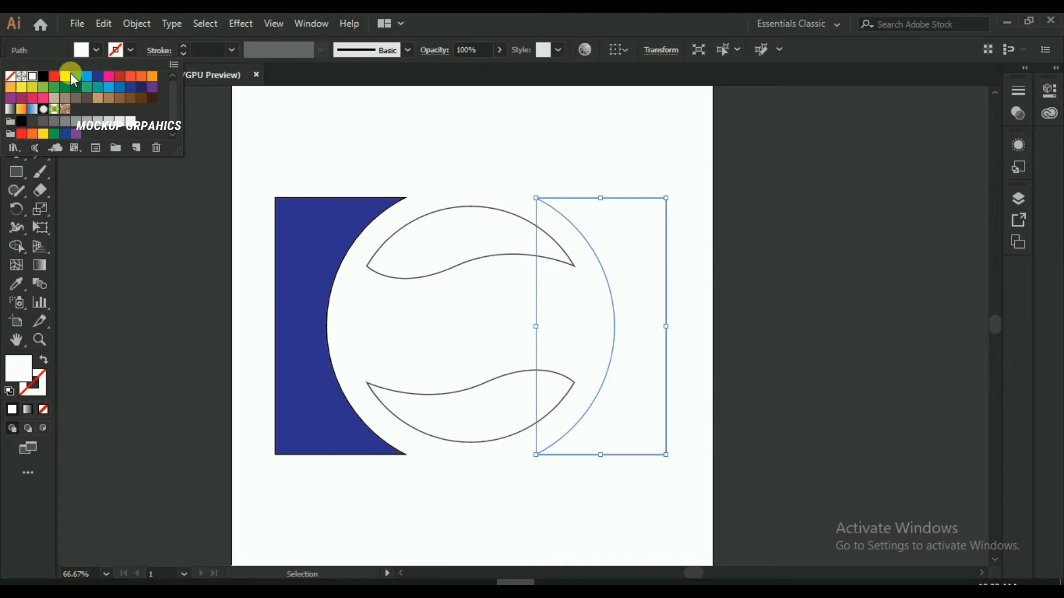
left_click(52, 83)
left_click(501, 134)
left_click(441, 209)
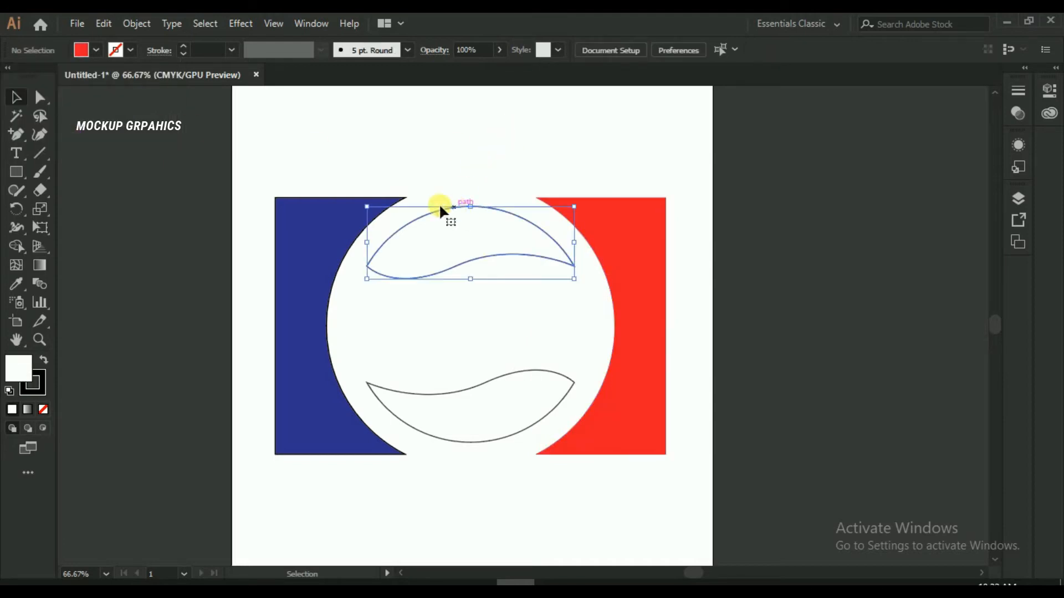
left_click(93, 52)
left_click(54, 76)
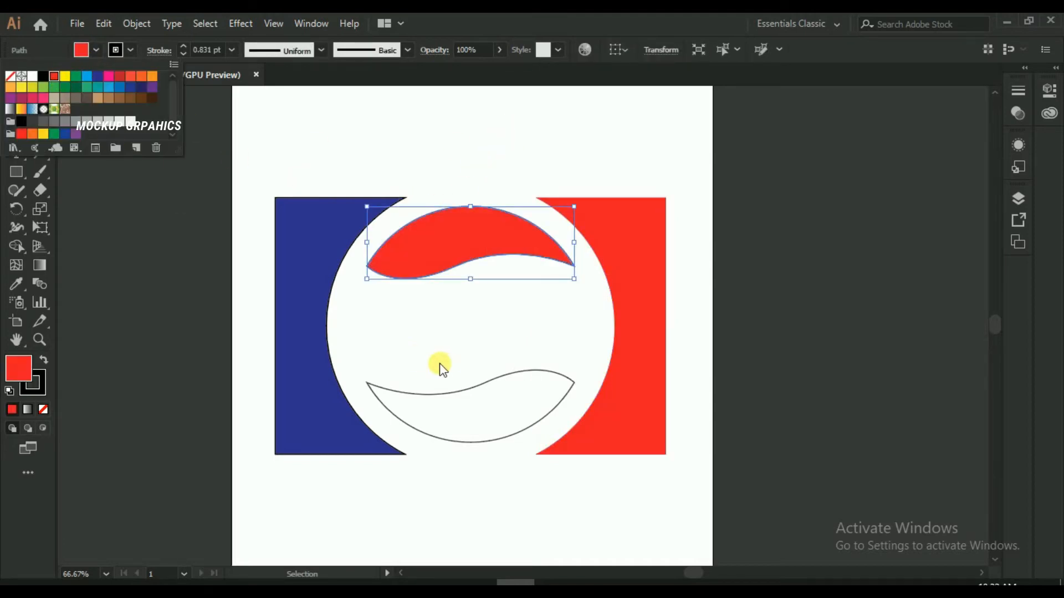
Fill the lower wavy segment with the same dark blue as the left rectangle piece.
left_click(451, 396)
double_click(450, 393)
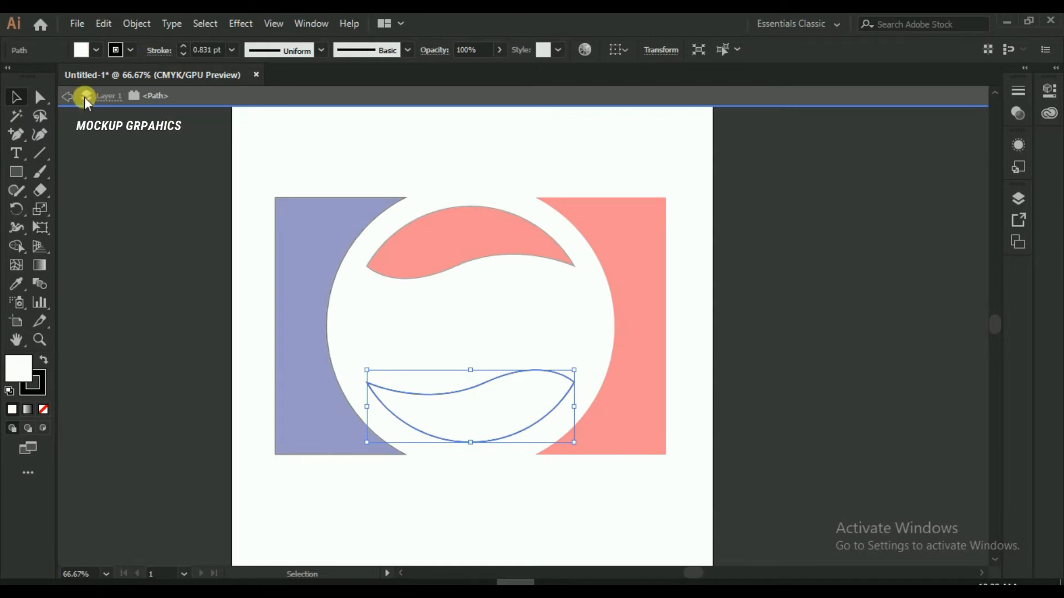
left_click(85, 96)
left_click(435, 392)
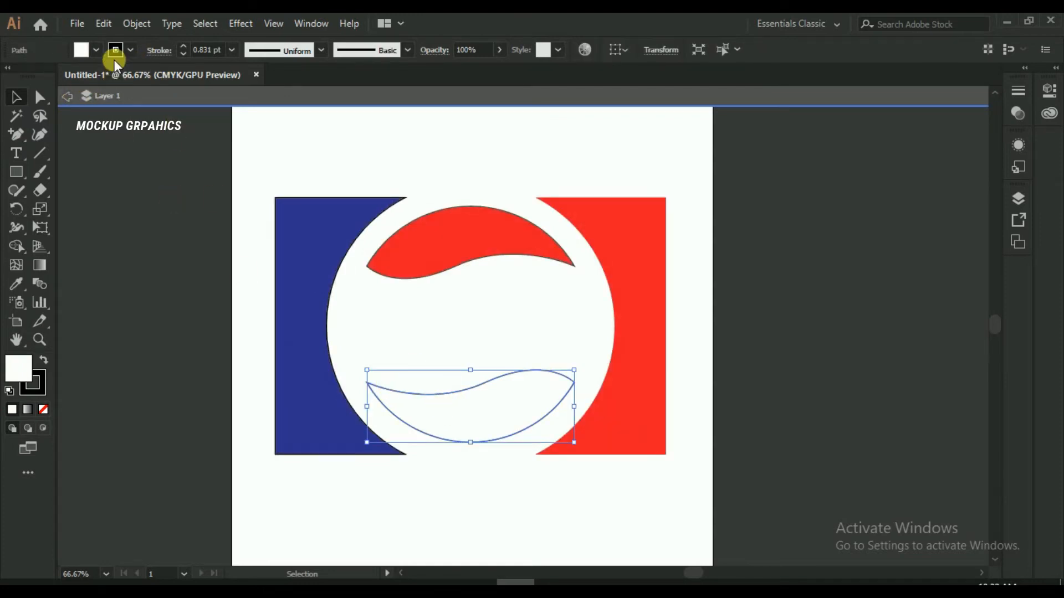
left_click(95, 51)
left_click(100, 77)
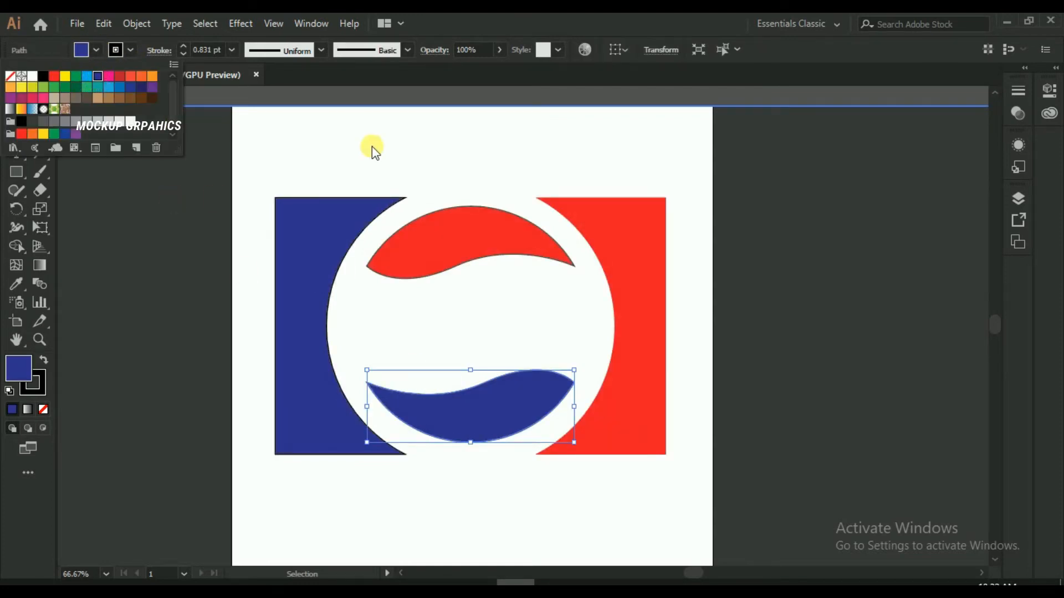
left_click(390, 139)
Remove the stroke from all four logo shapes.
mouse_move(330, 269)
left_mouse_down()
mouse_move(658, 463)
mouse_move(703, 476)
left_mouse_up()
left_click(128, 53)
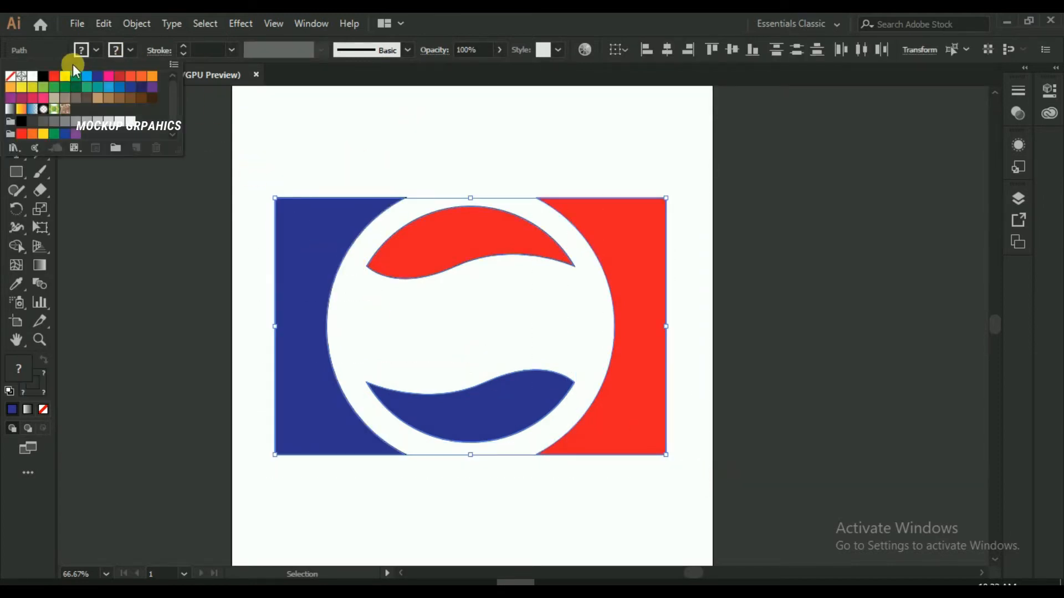
left_click(11, 77)
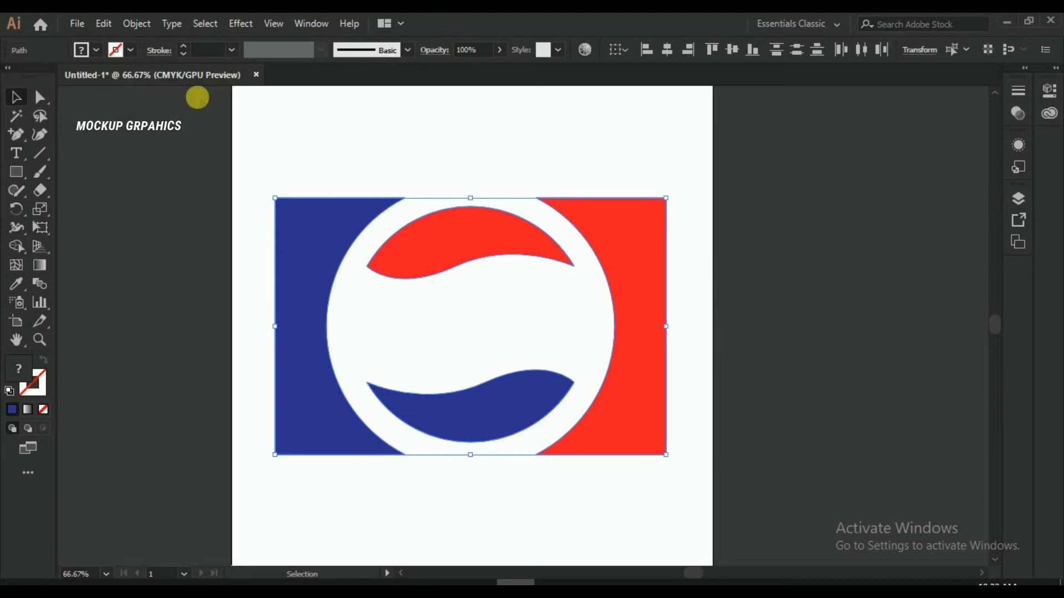
left_click(340, 131)
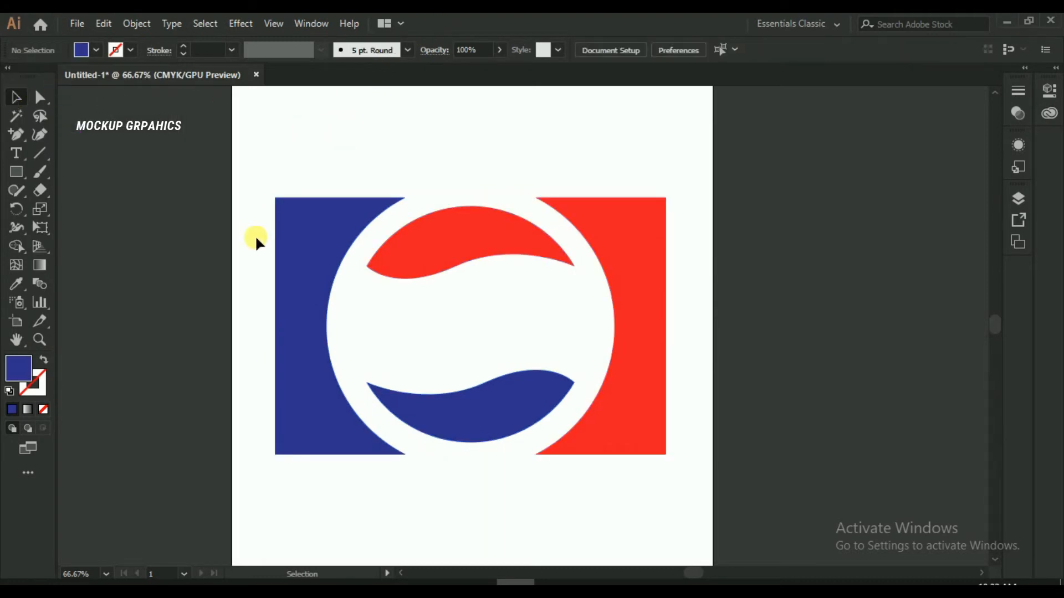
Add the point text "PEPSI" above the logo shapes.
left_click(17, 154)
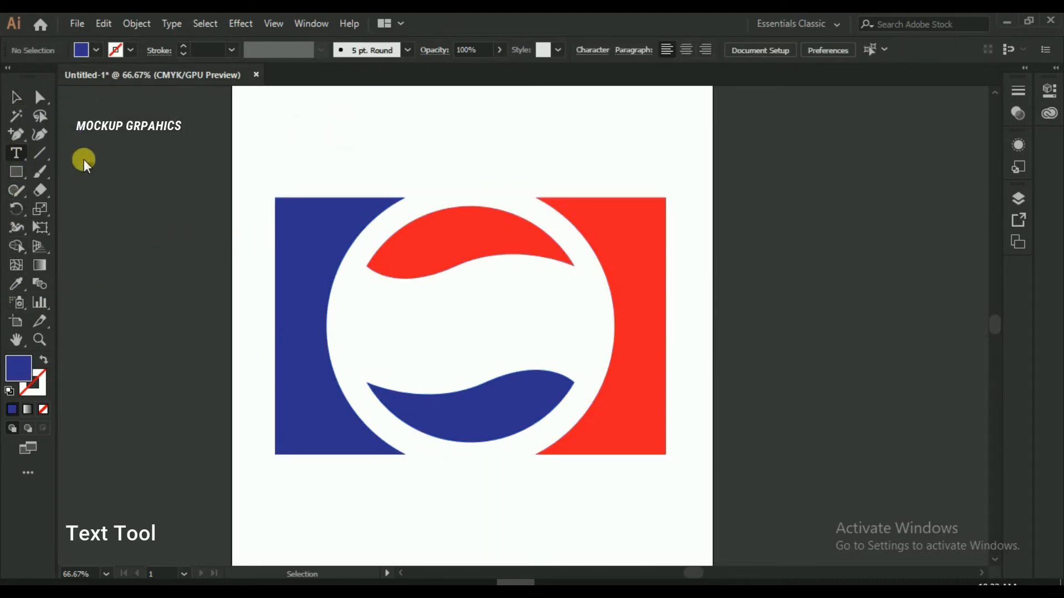
left_click(350, 147)
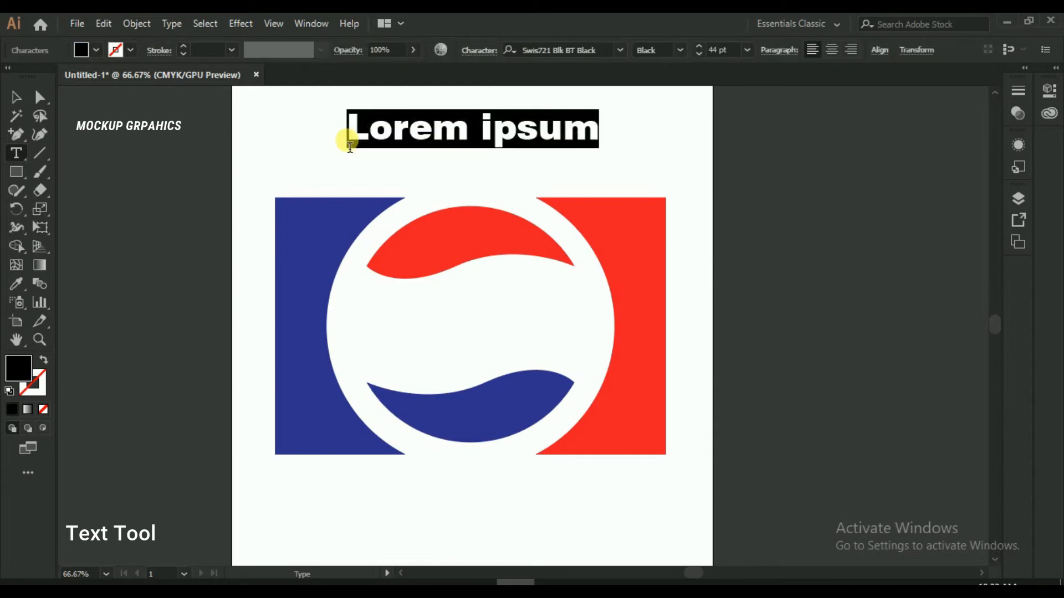
type("pe")
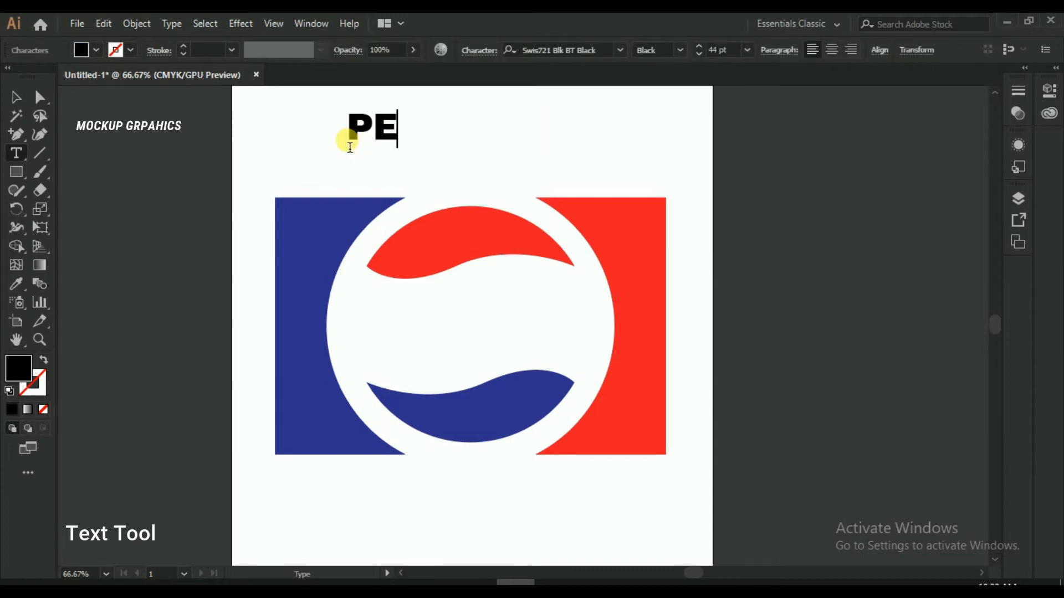
type("PSI")
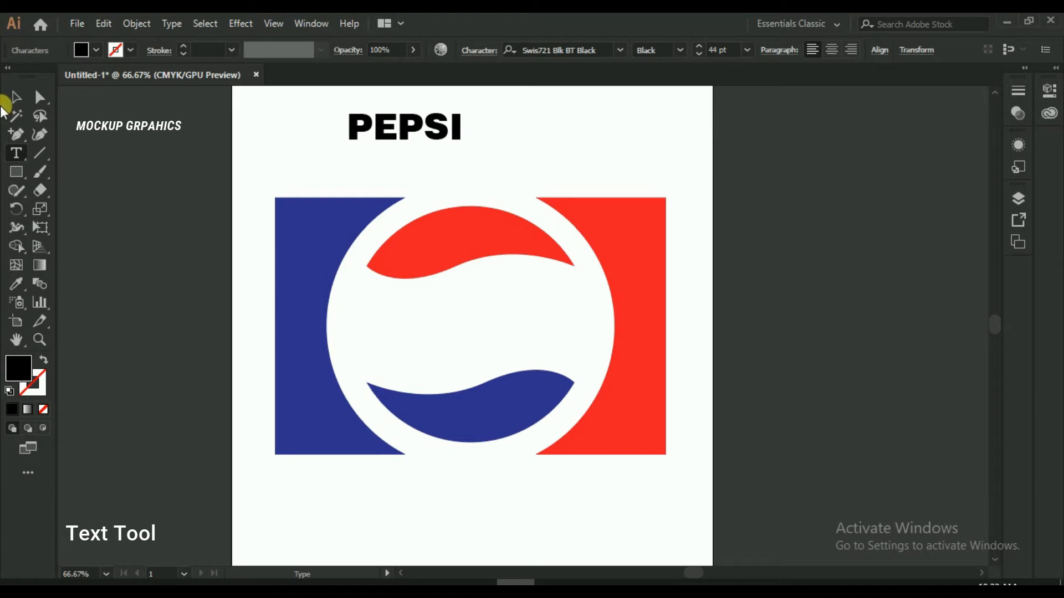
Move the PEPSI text between the two wavy segments and enlarge it to span their width.
left_click(15, 97)
left_click_drag(426, 145, 571, 368)
mouse_move(542, 335)
left_mouse_down()
mouse_move(543, 347)
mouse_move(532, 336)
left_mouse_up()
Nudge the PEPSI text together with both wavy segments two increments down to centre them in the circle.
left_click(467, 370, "shift")
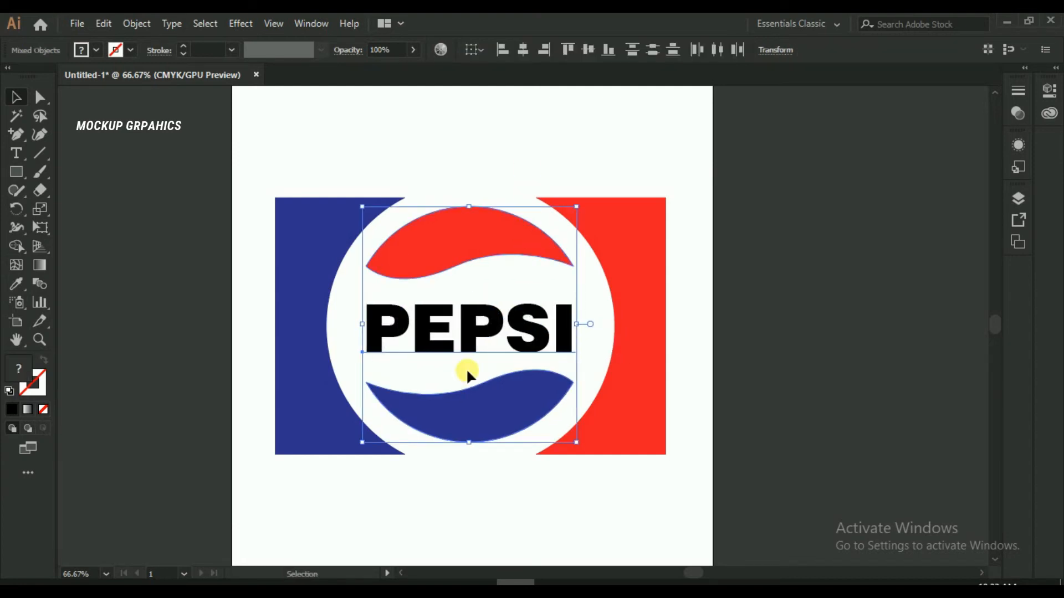
key("Down")
key("Down")
left_click(486, 131)
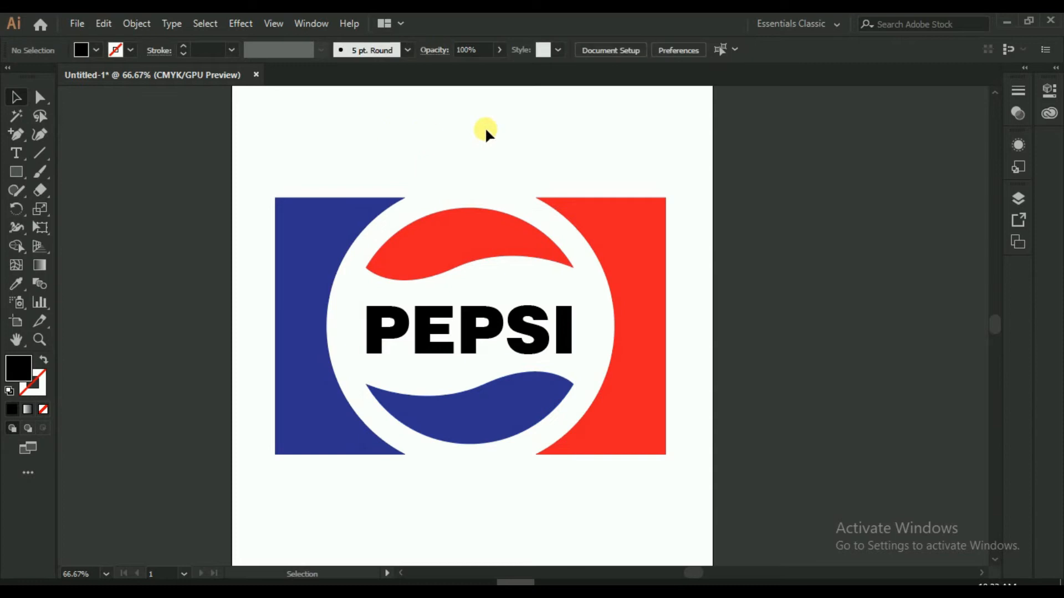
Start exporting the artwork and choose PNG (*.PNG) as the file format.
left_click(76, 23)
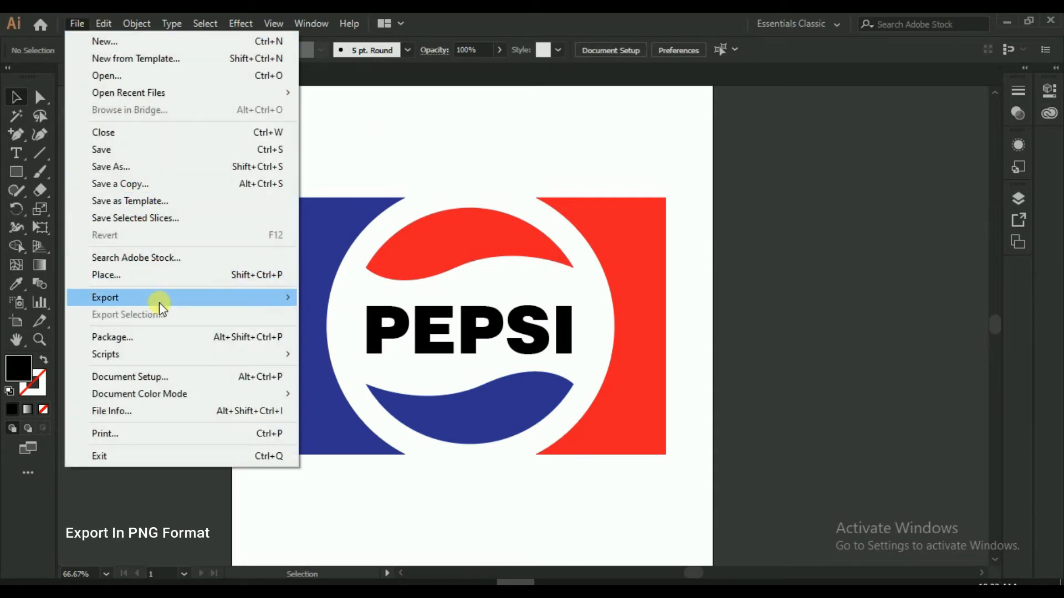
mouse_move(159, 301)
left_click(327, 315)
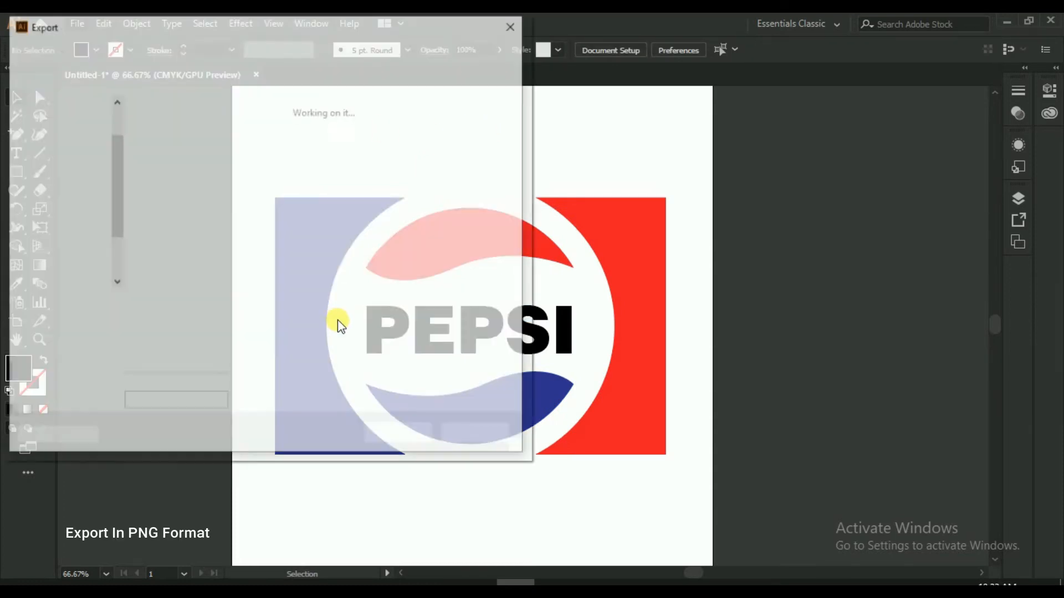
left_click(277, 325)
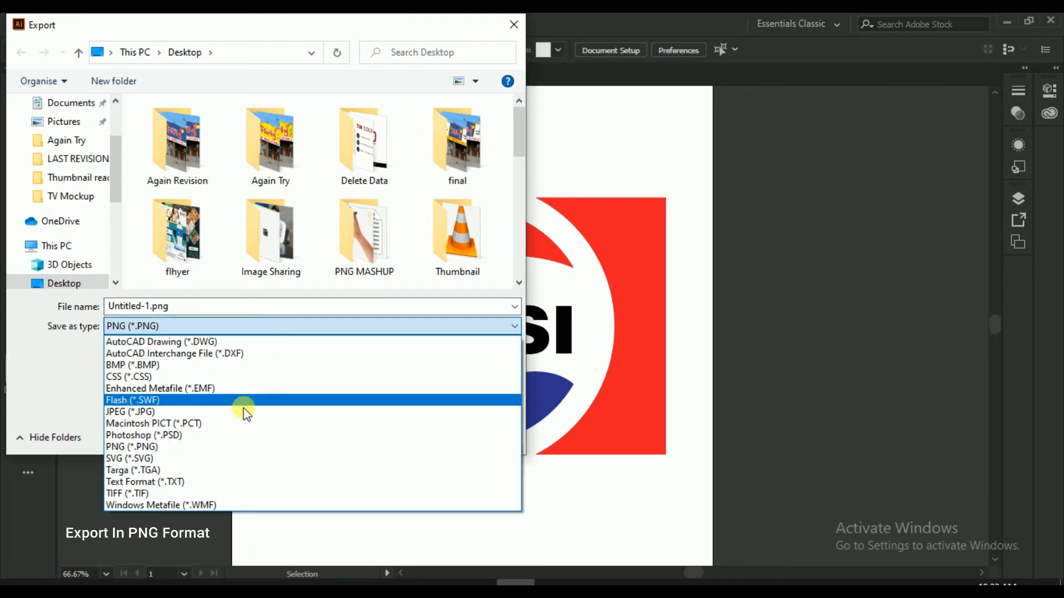
left_click(215, 448)
Export the logo to the Desktop under the file name "PEPSI LOGO".
scroll(81, 133, "up", 2)
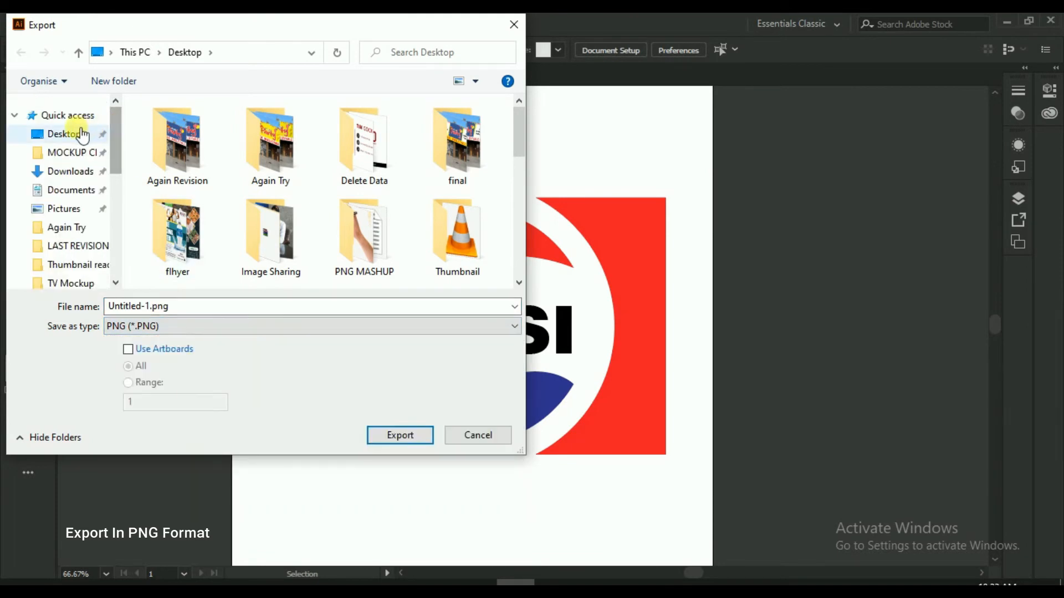
left_click(208, 326)
left_click(214, 309)
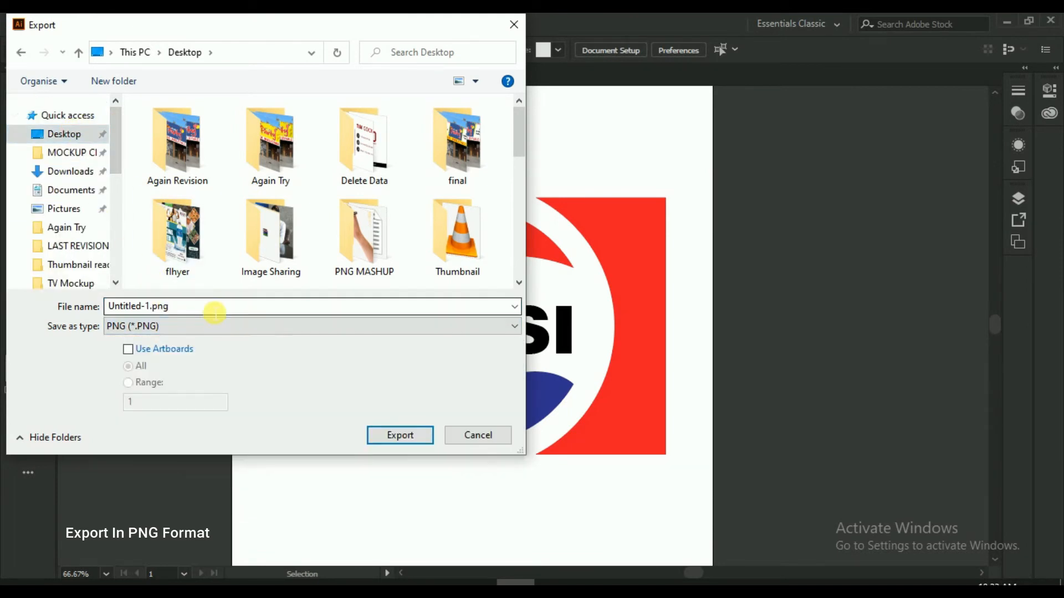
left_click(215, 310)
type("PEPSI L")
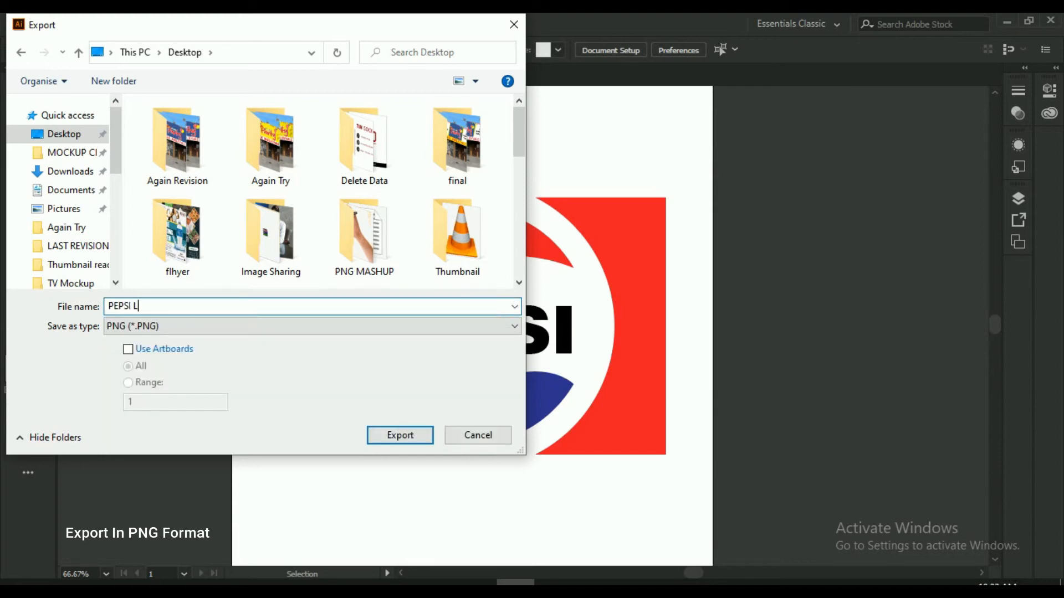
type("OGO")
left_click(394, 436)
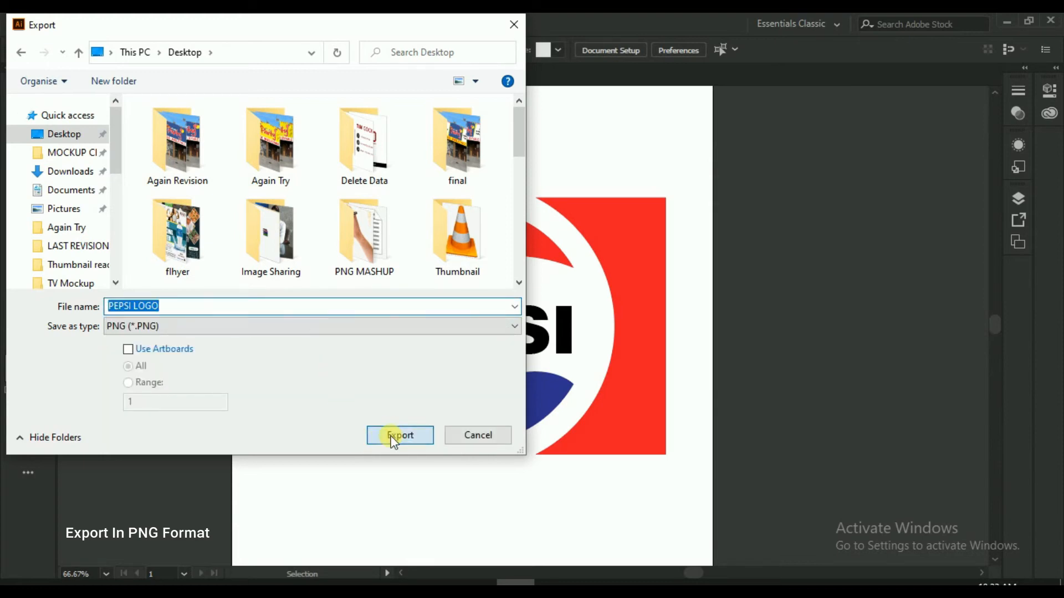
left_click(424, 428)
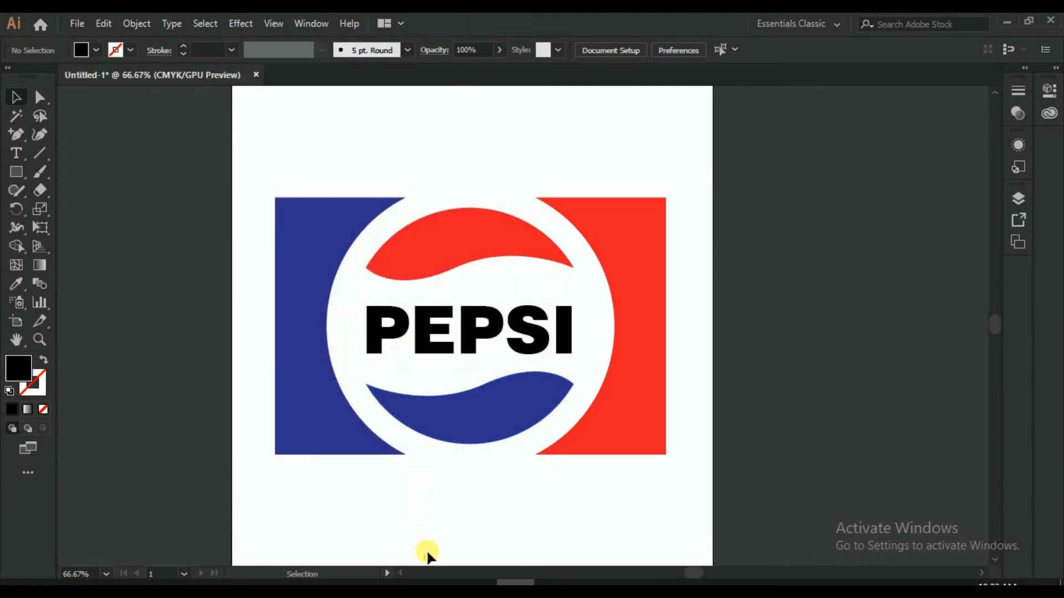
Minimize Illustrator and view the exported PEPSI LOGO.png from the desktop in Photos, closing the viewer when done.
left_click(1006, 16)
right_click(854, 108)
left_click(891, 157)
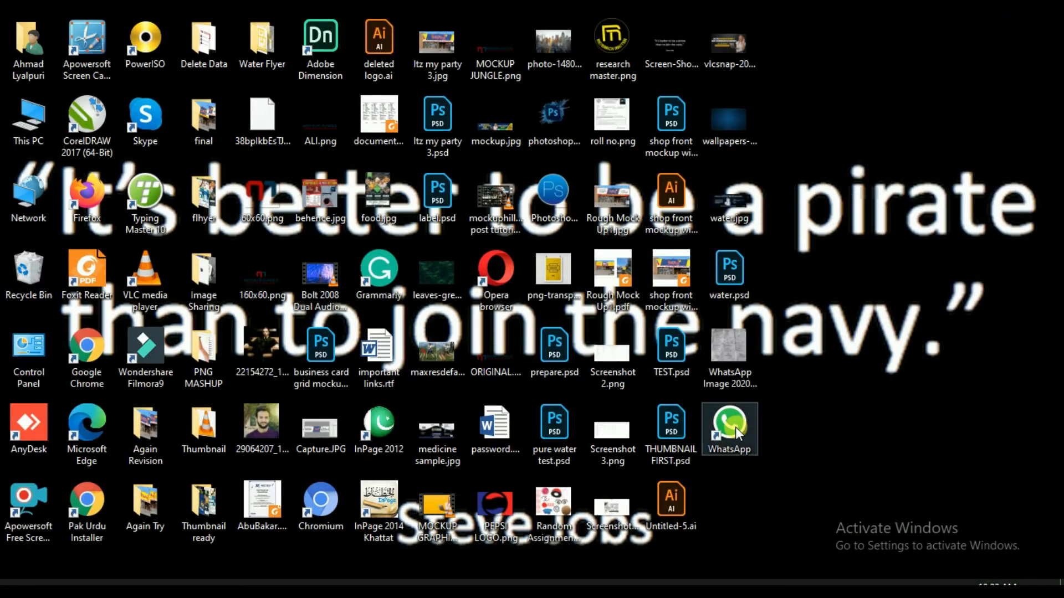
left_click(499, 513)
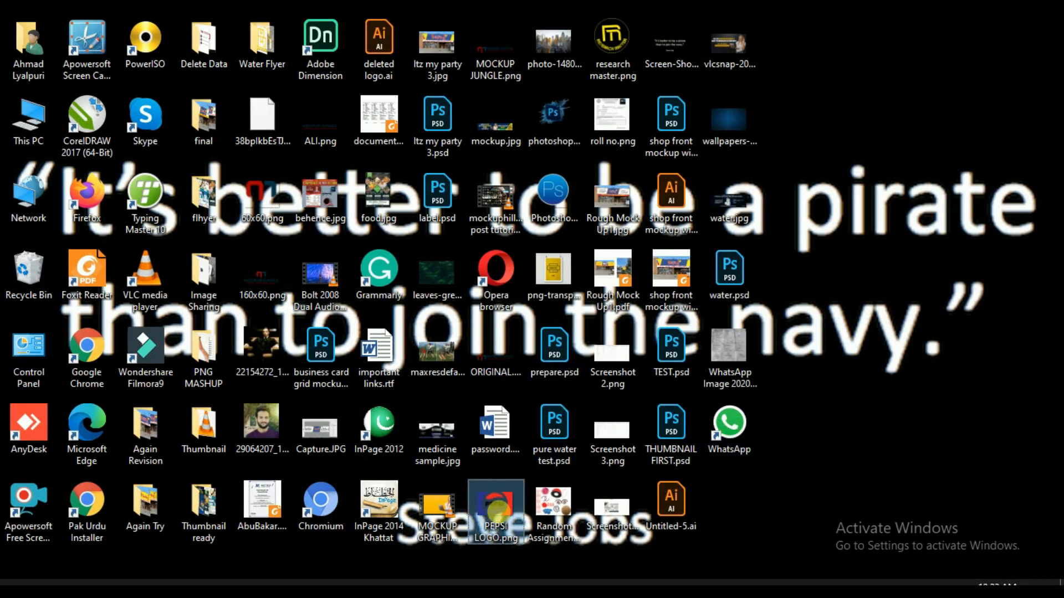
right_click(499, 513)
left_click(532, 37)
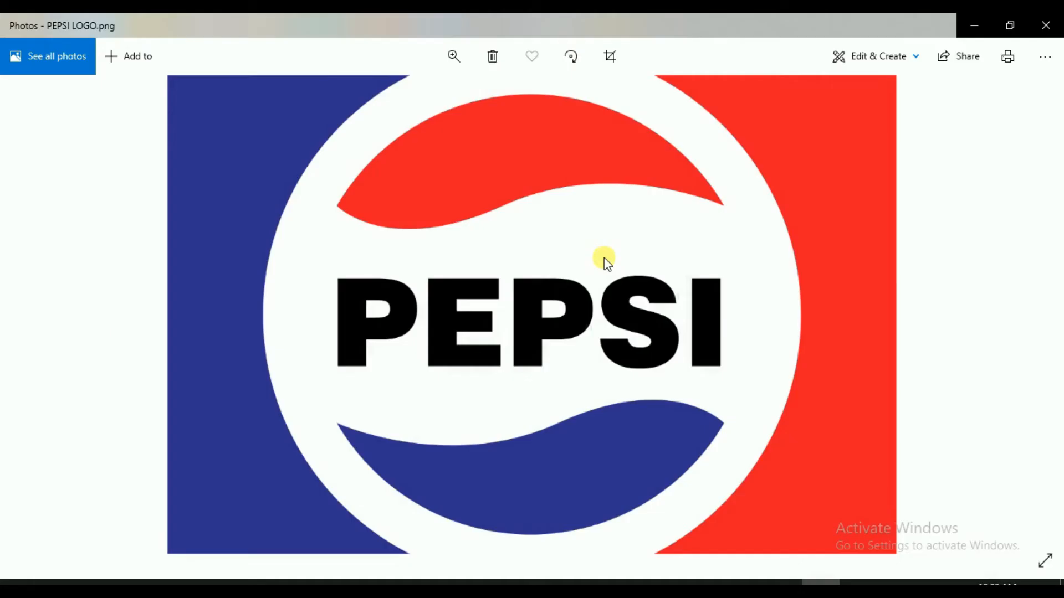
left_click(1050, 25)
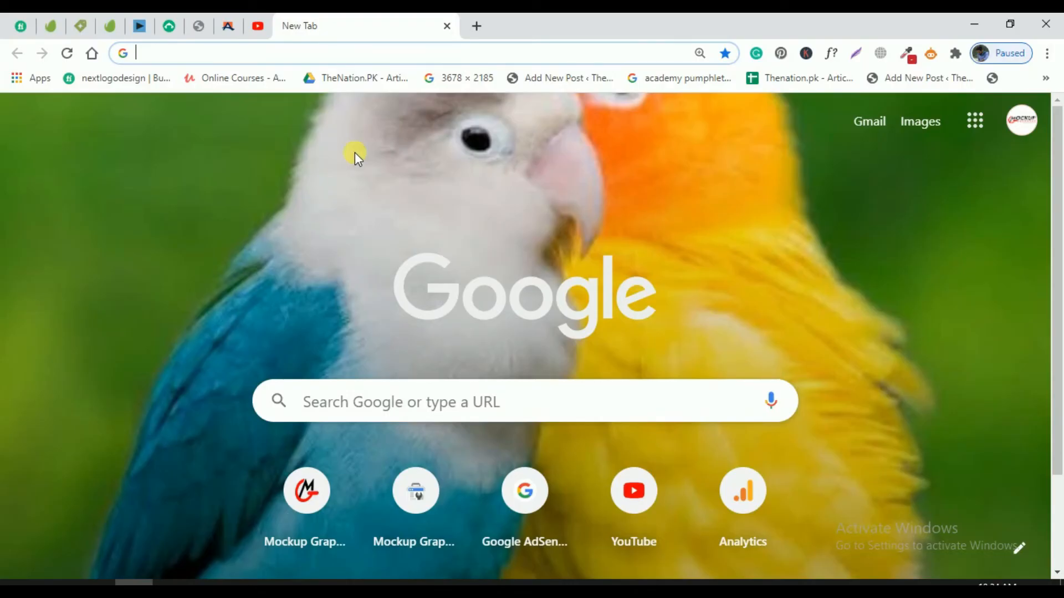
Search Google in Chrome for "MOCKUP GRAPHICCS".
left_click(385, 61)
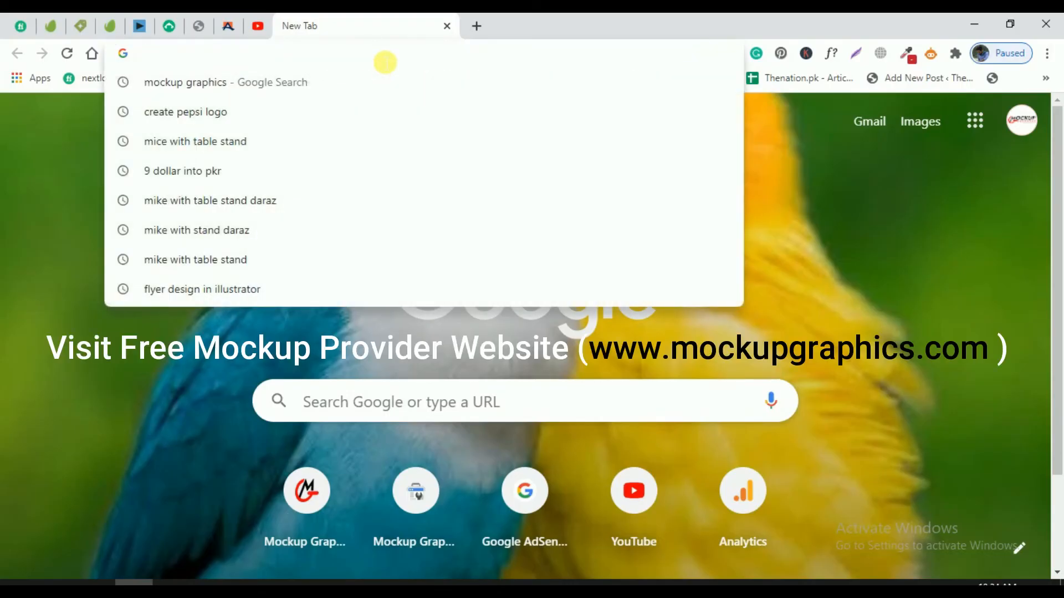
type("MOCKUP GRAPHI")
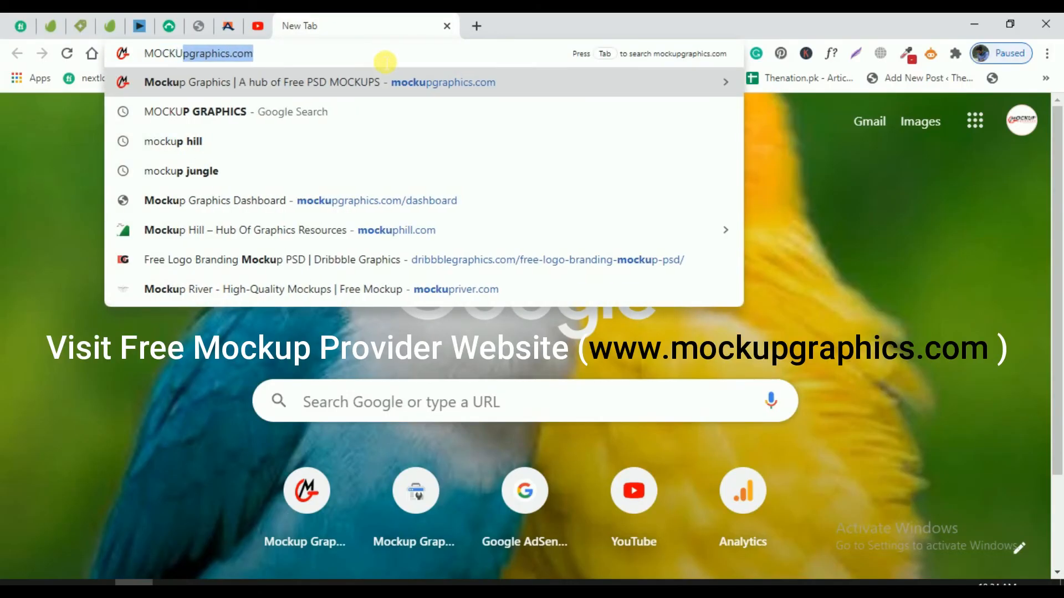
type("CCS")
key("Return")
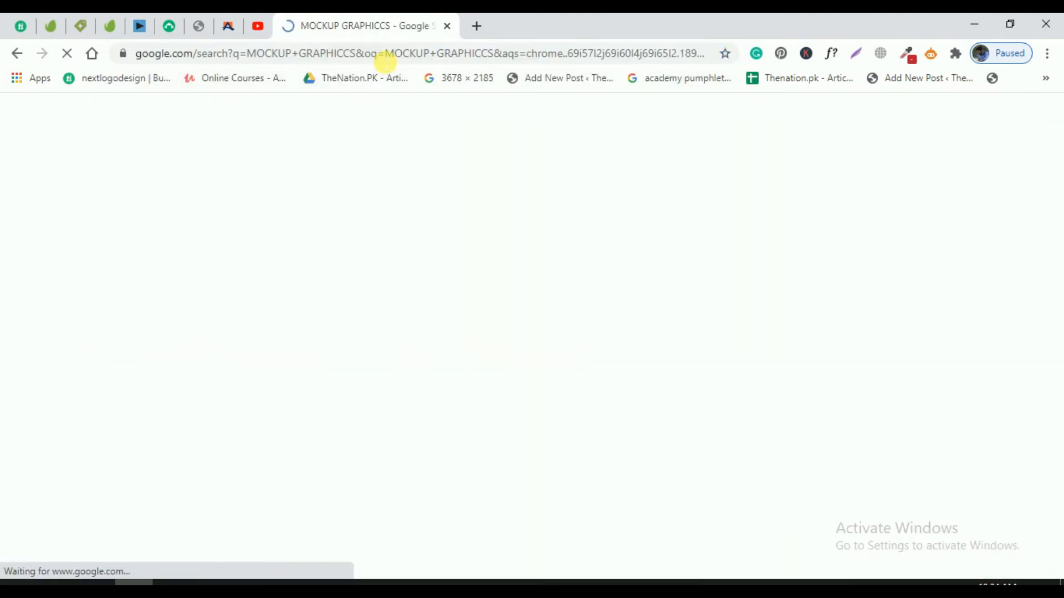
Open the Mockup Graphics website from the search results and go to its Logo Mockup category under Branding Mockup.
scroll(366, 254, "down", 5)
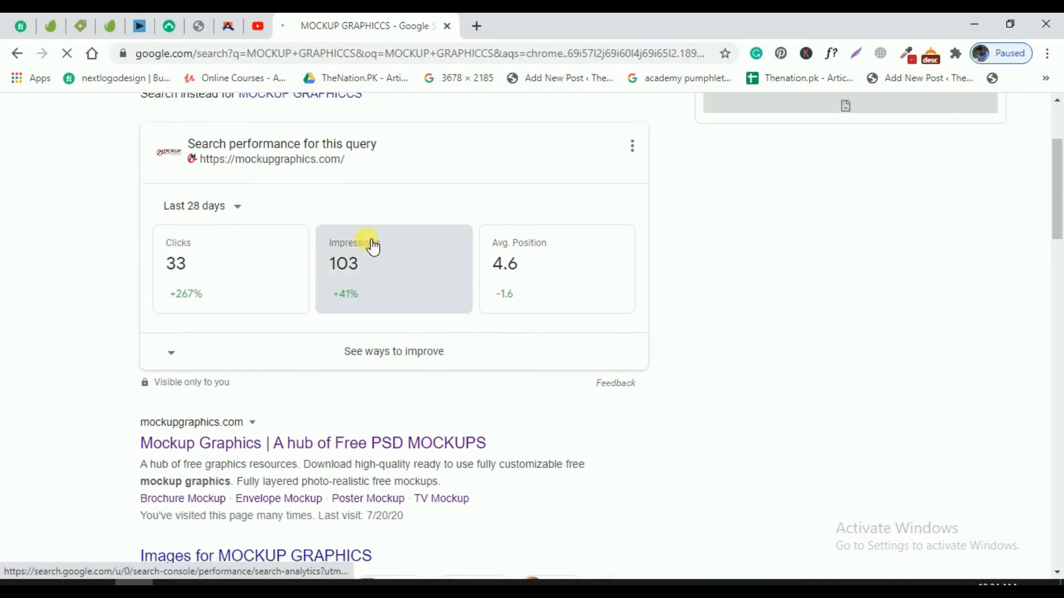
left_click(300, 295)
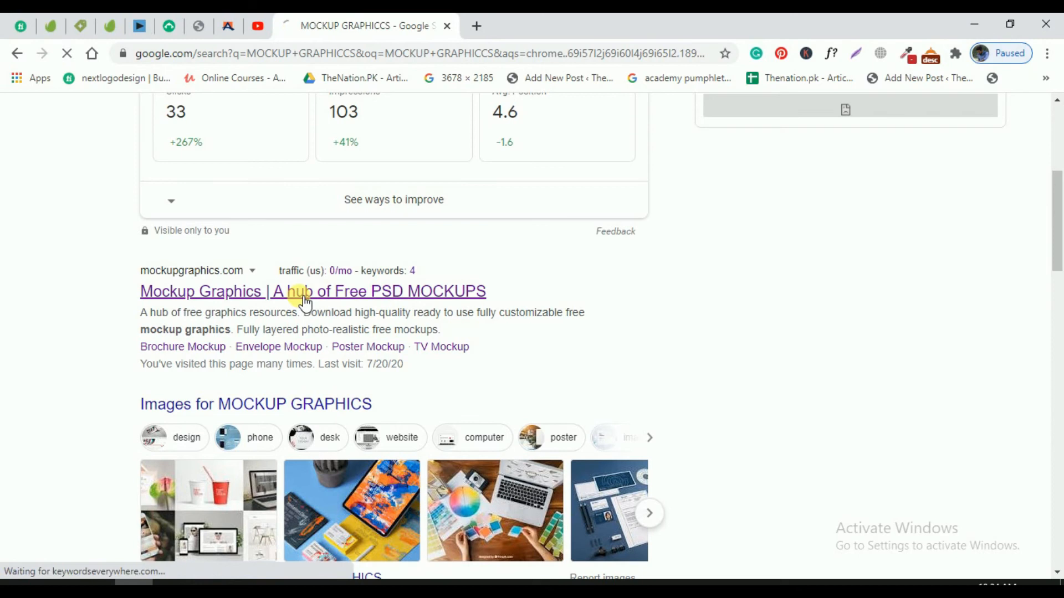
mouse_move(248, 186)
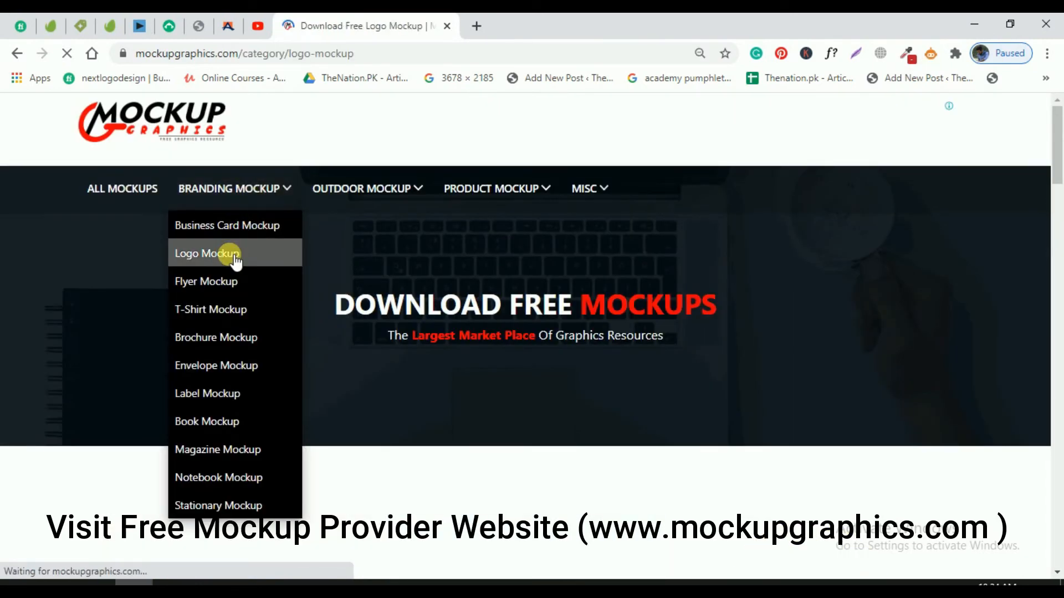
Browse the logo mockup category and open the Building Logo Mockup page.
scroll(549, 263, "down", 5)
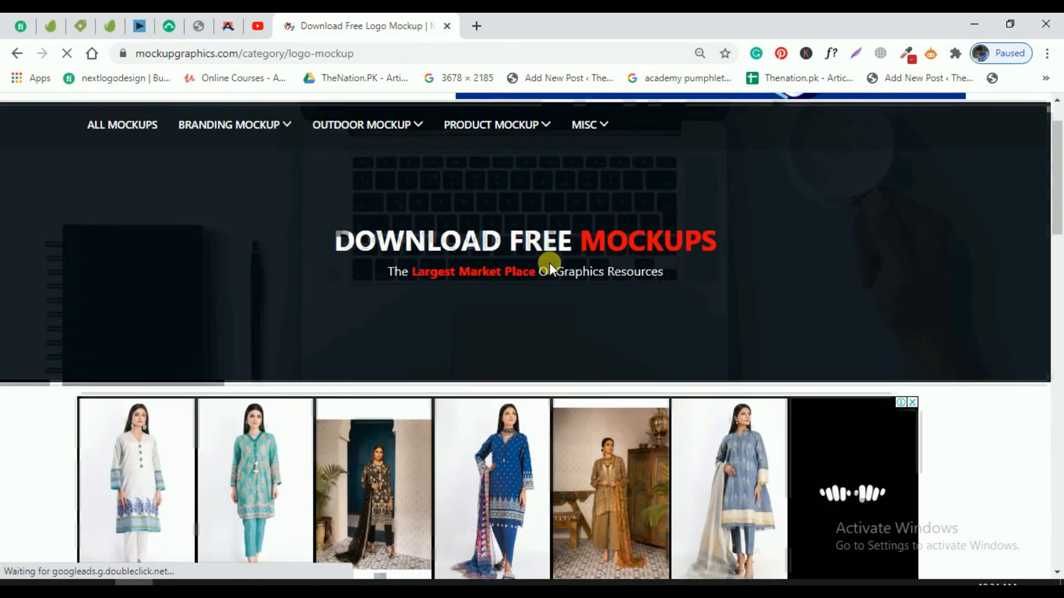
scroll(550, 263, "down", 4)
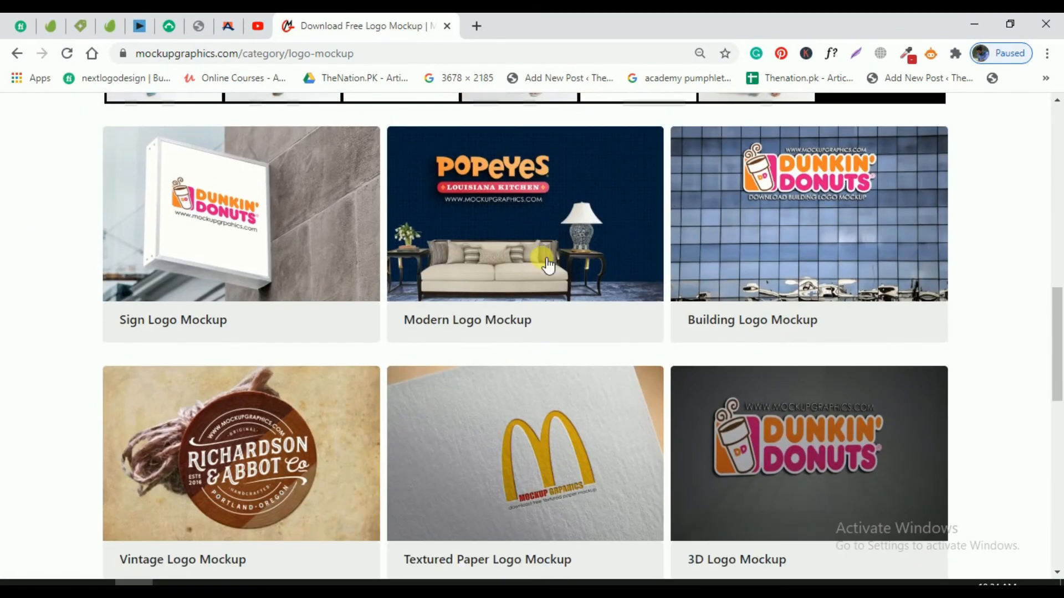
left_click(795, 252)
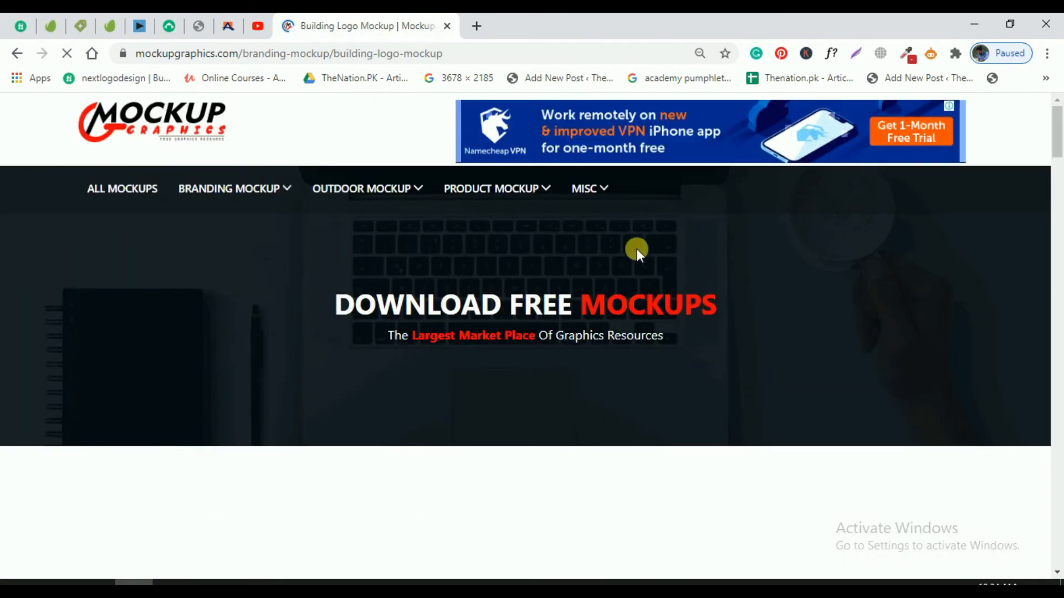
Go to the Building Logo Mockup's download page and download its RAR archive.
scroll(636, 248, "down", 4)
scroll(639, 255, "down", 15)
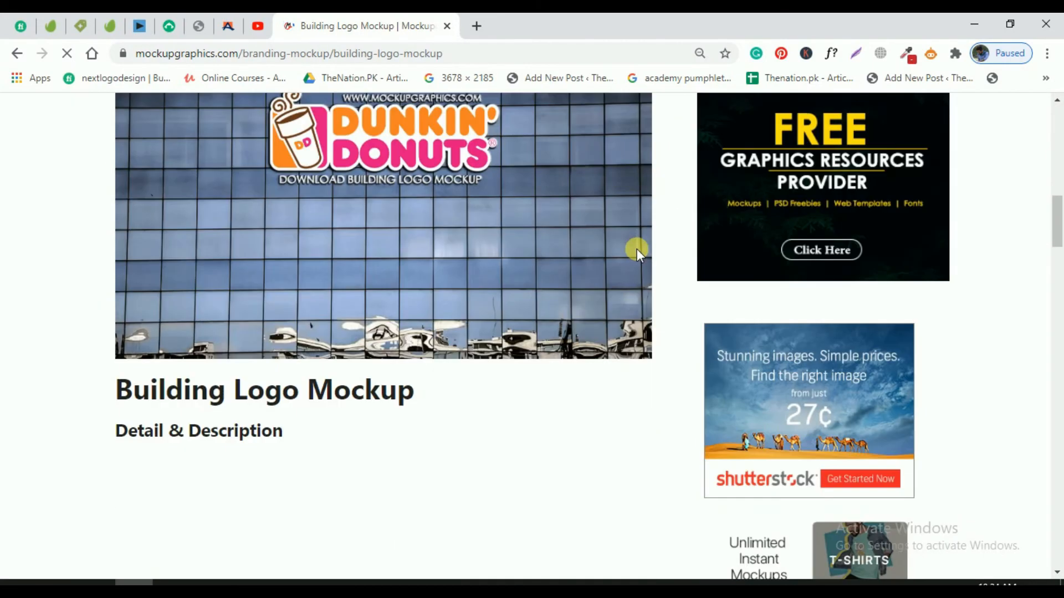
scroll(637, 254, "down", 20)
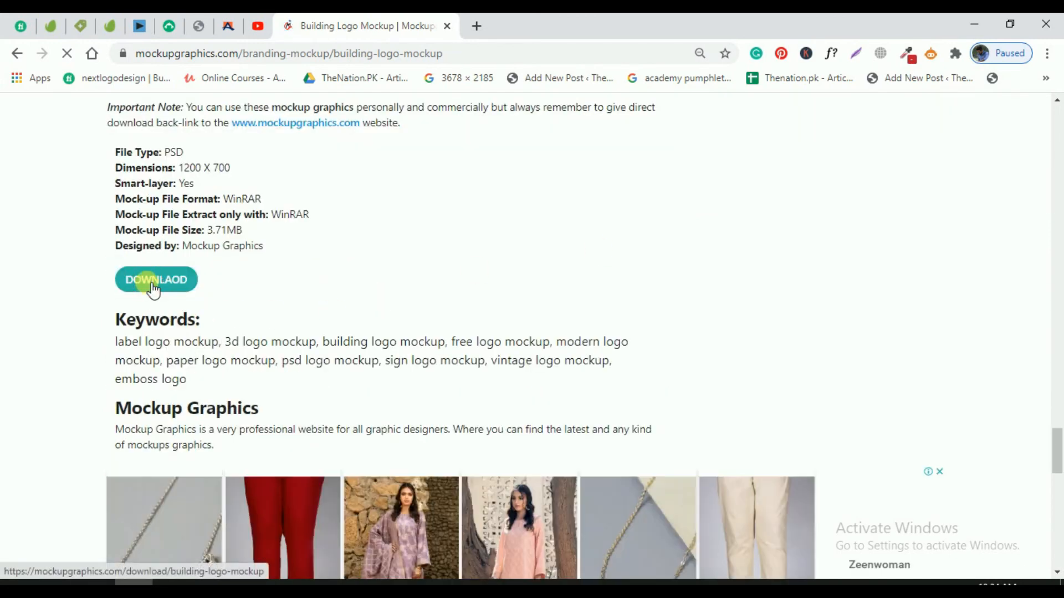
left_click(206, 286)
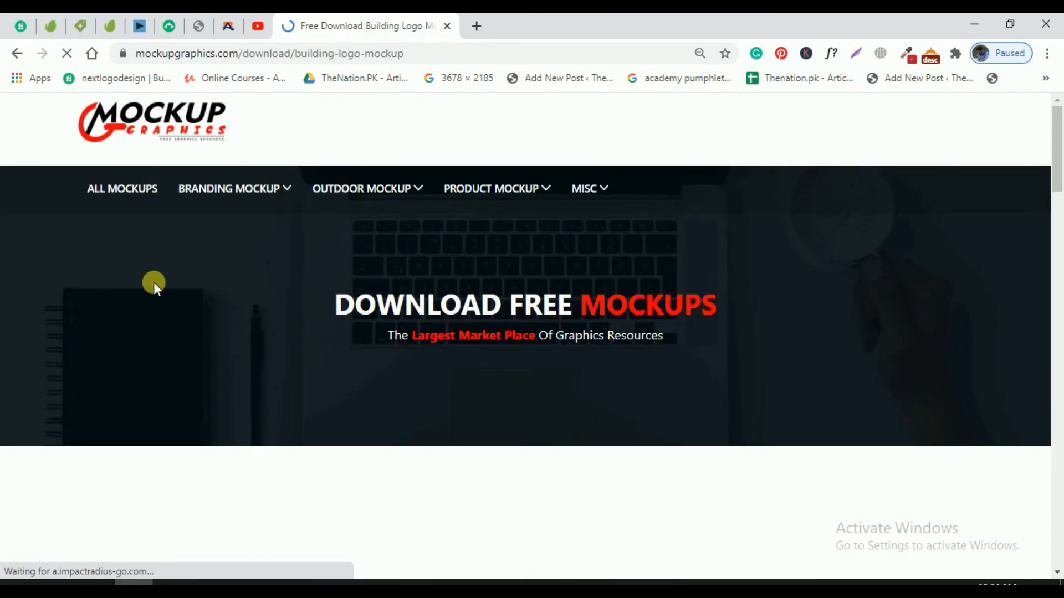
scroll(155, 284, "down", 5)
scroll(157, 284, "down", 20)
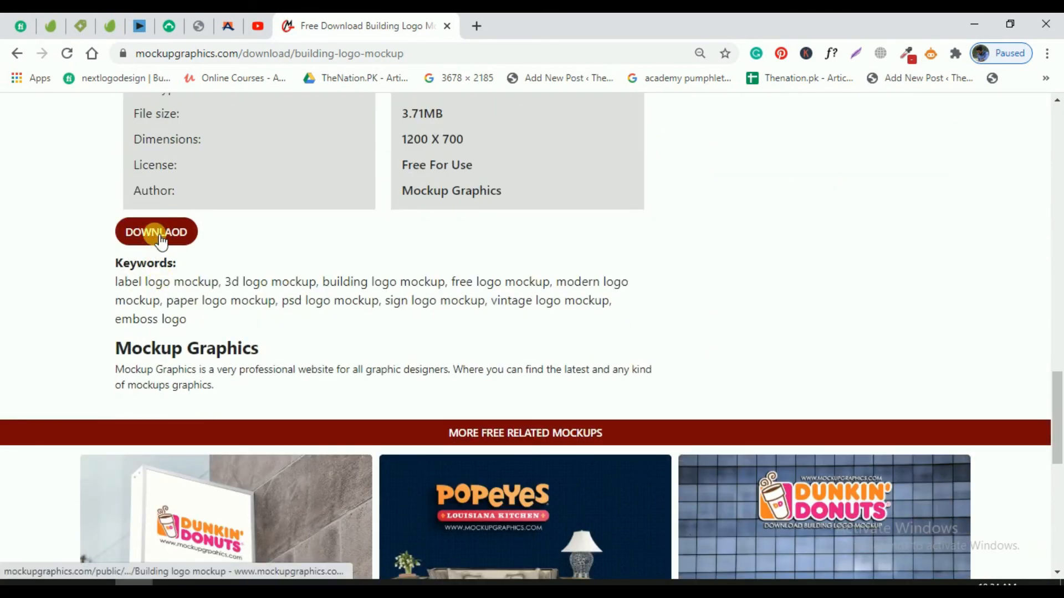
left_click(161, 240)
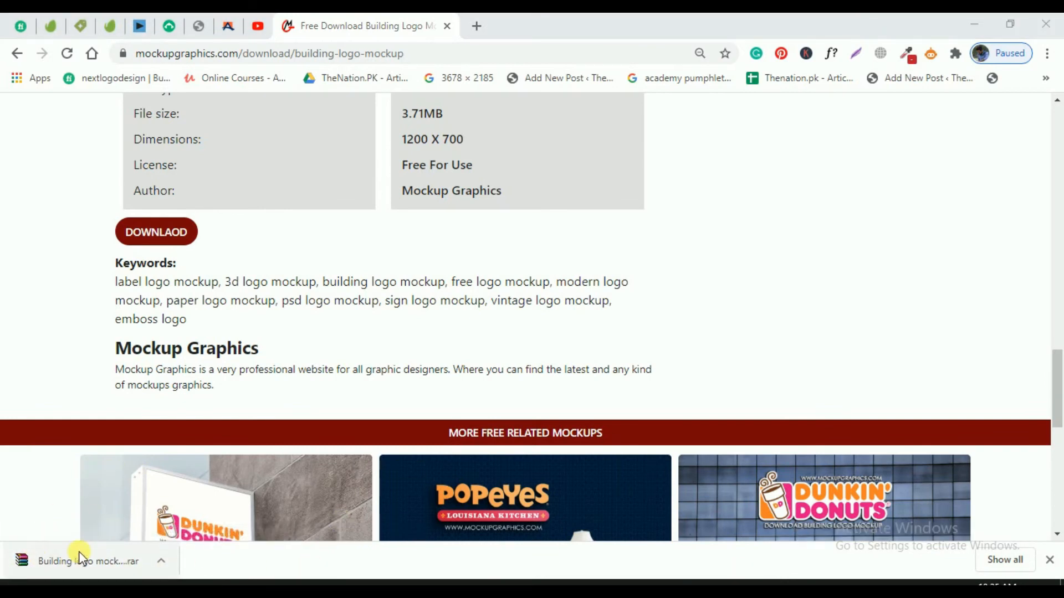
Show the downloaded building logo mockup archive in the Downloads folder and extract it to a folder of the same name.
right_click(68, 563)
left_click(82, 523)
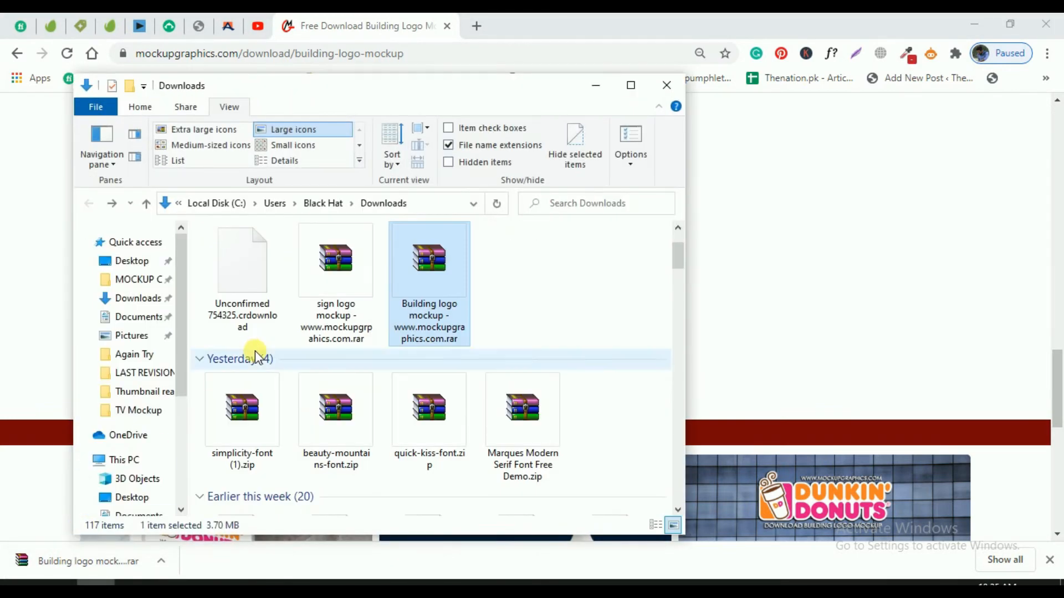
left_click(630, 85)
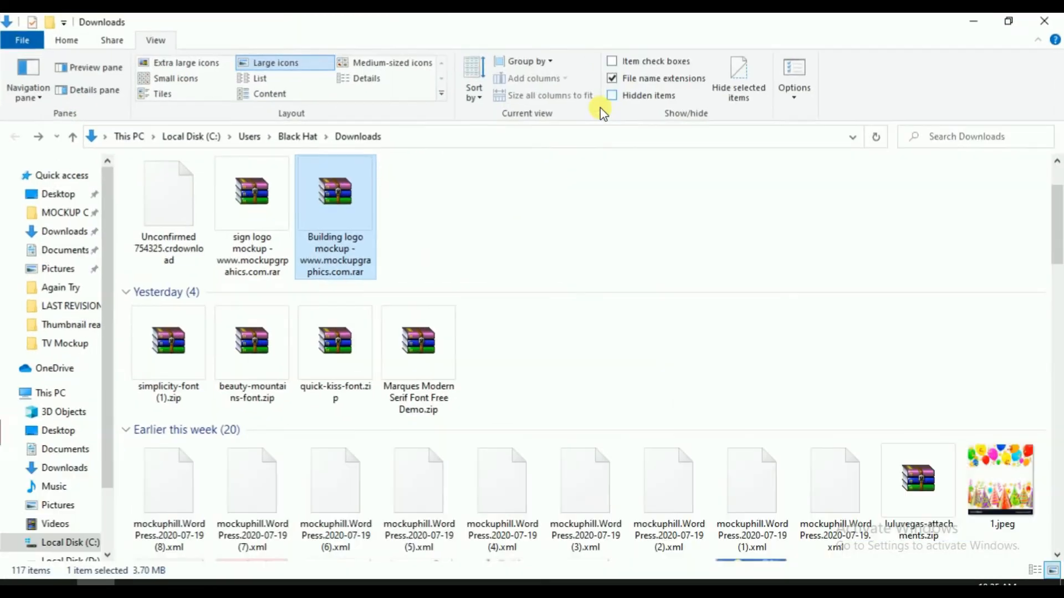
right_click(338, 196)
left_click(391, 233)
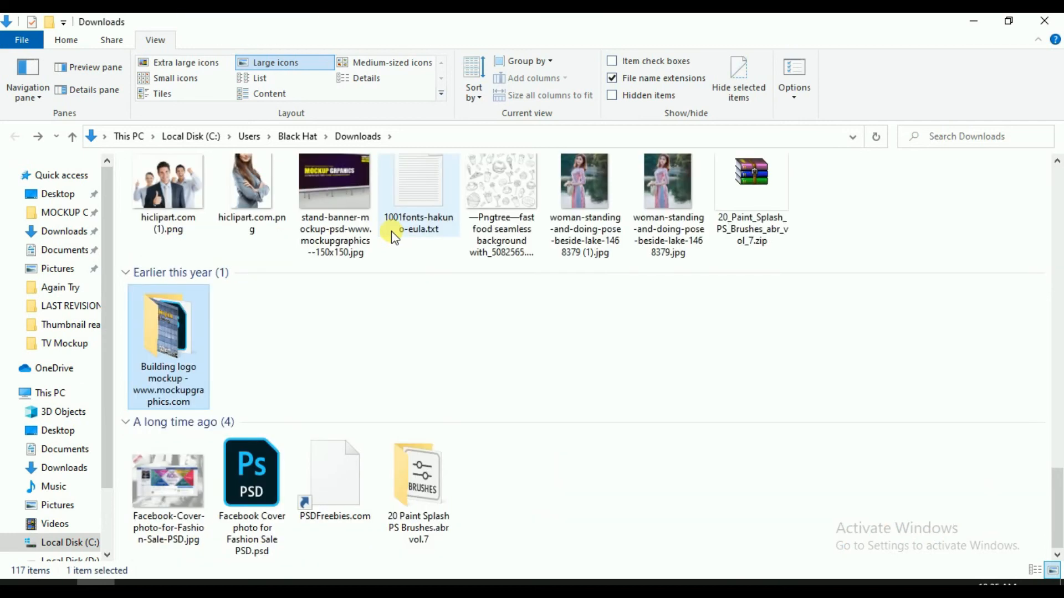
Open the extracted Building logo mockup folder, show its files as large icons, and open building logo mockup.psd in Photoshop.
right_click(180, 358)
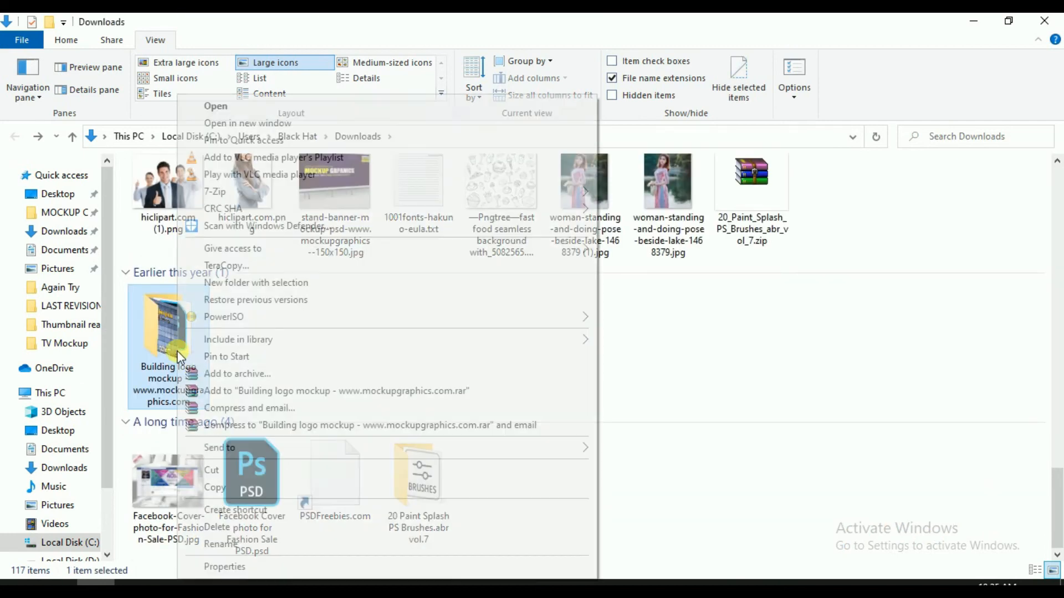
left_click(249, 105)
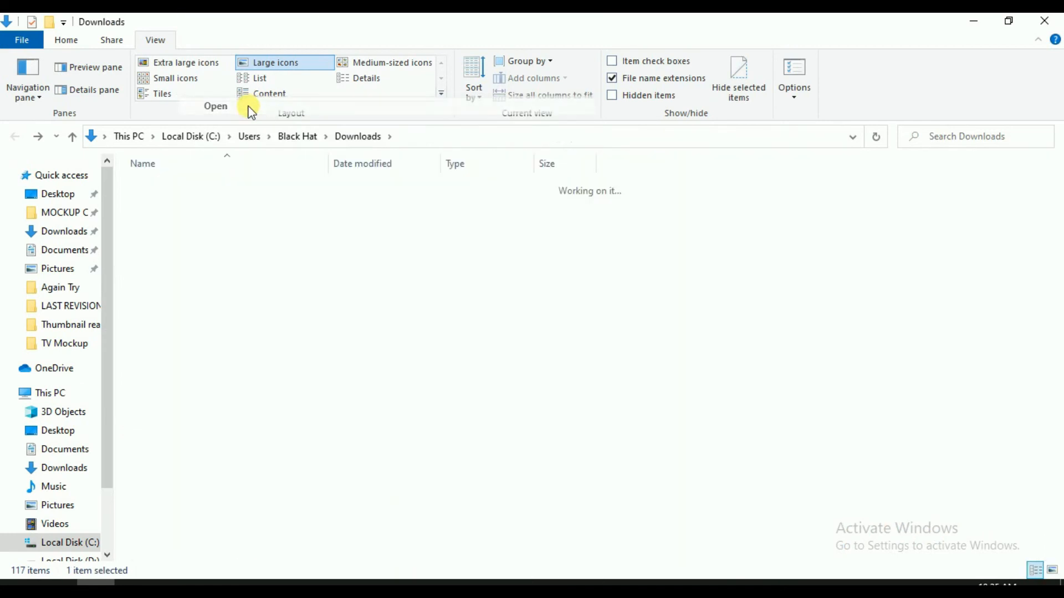
left_click(280, 62)
left_click(410, 220)
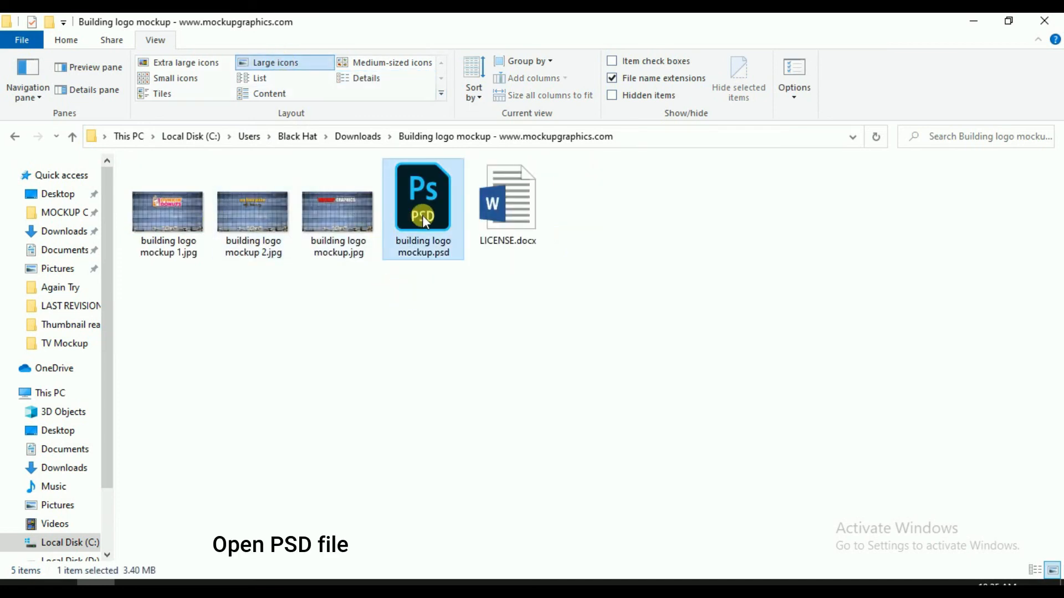
right_click(410, 221)
left_click(467, 79)
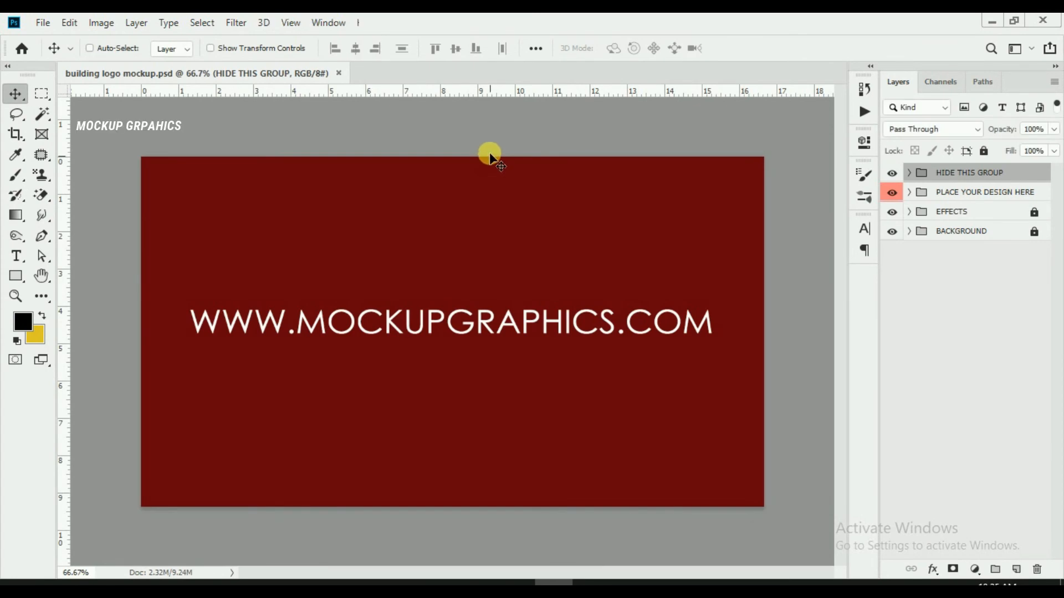
Hide the HIDE THIS GROUP layer group and toggle the design and effects groups' visibility to check what they contain.
left_click(521, 243)
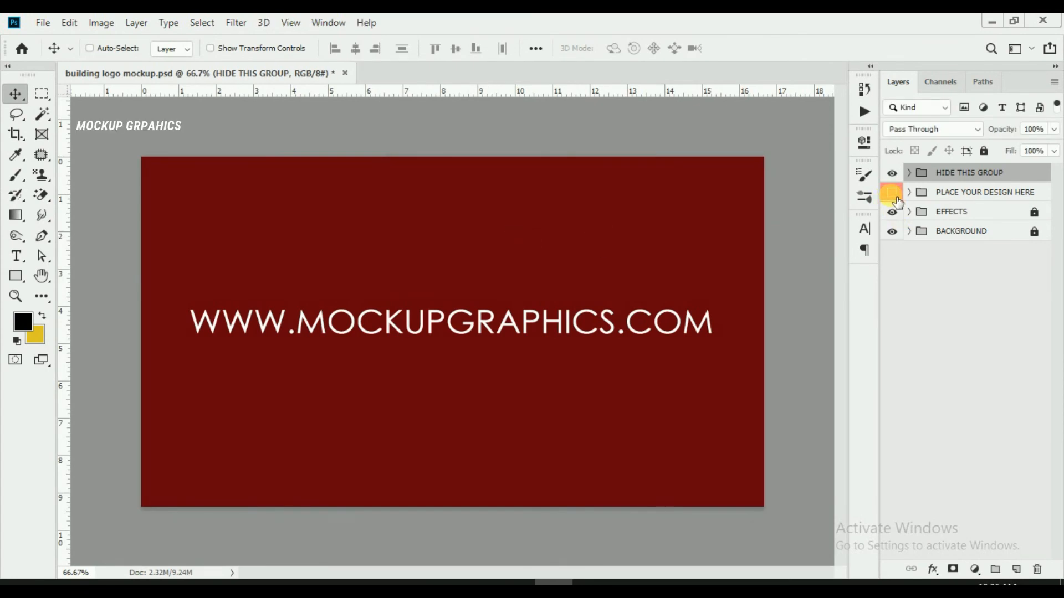
left_click(892, 174)
left_click(893, 193)
left_click(893, 213)
left_click(892, 192)
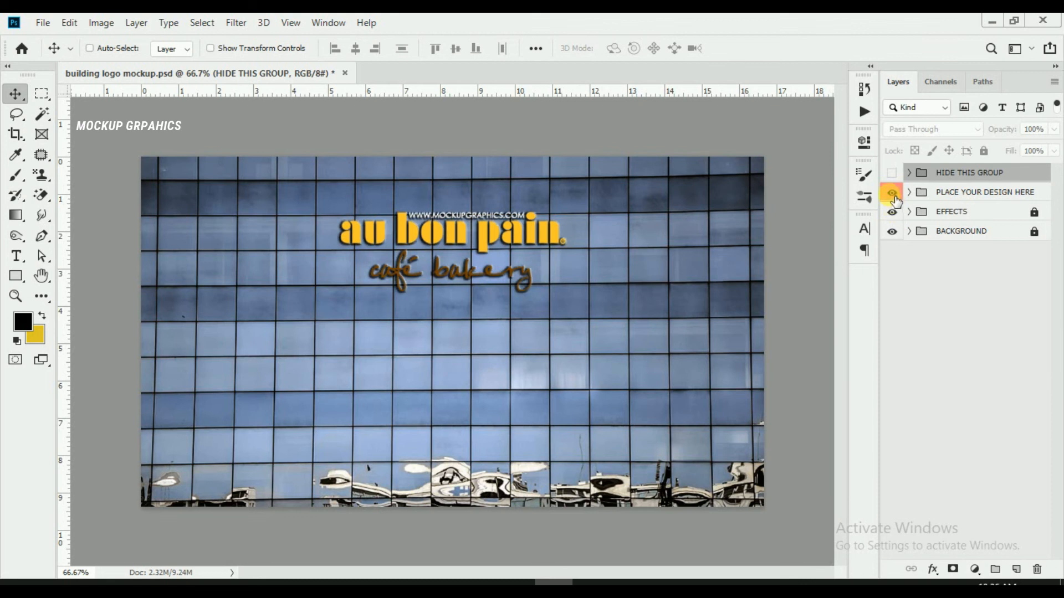
Expand the PLACE YOUR DESIGN HERE group and open its smart object's contents for editing.
left_click(910, 192)
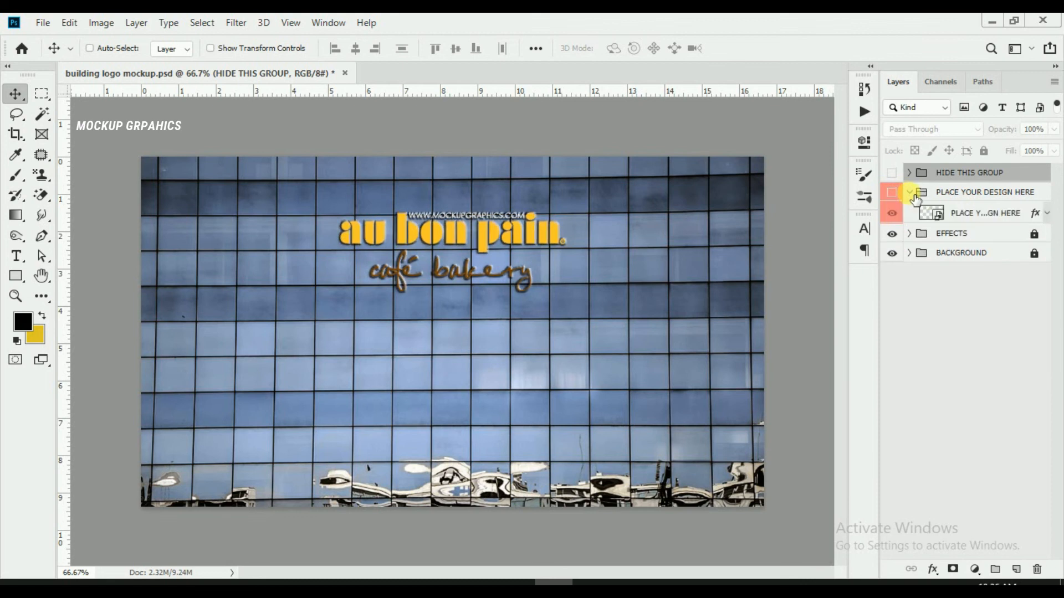
double_click(930, 214)
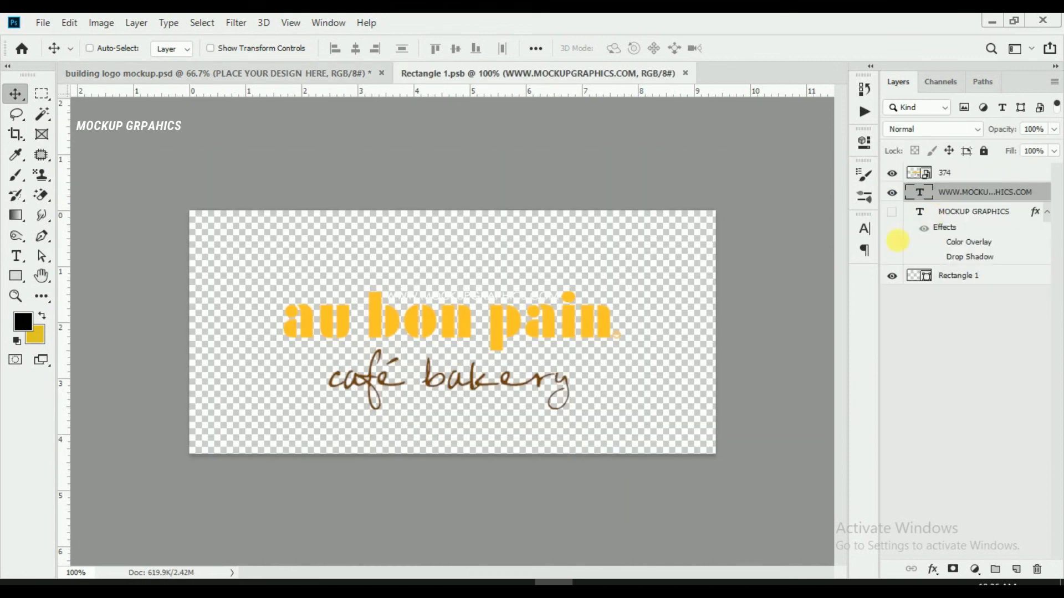
left_click(891, 193)
Add an empty layer above layer 374 in the smart object and delete all four old layers, confirming each deletion.
left_click(957, 178)
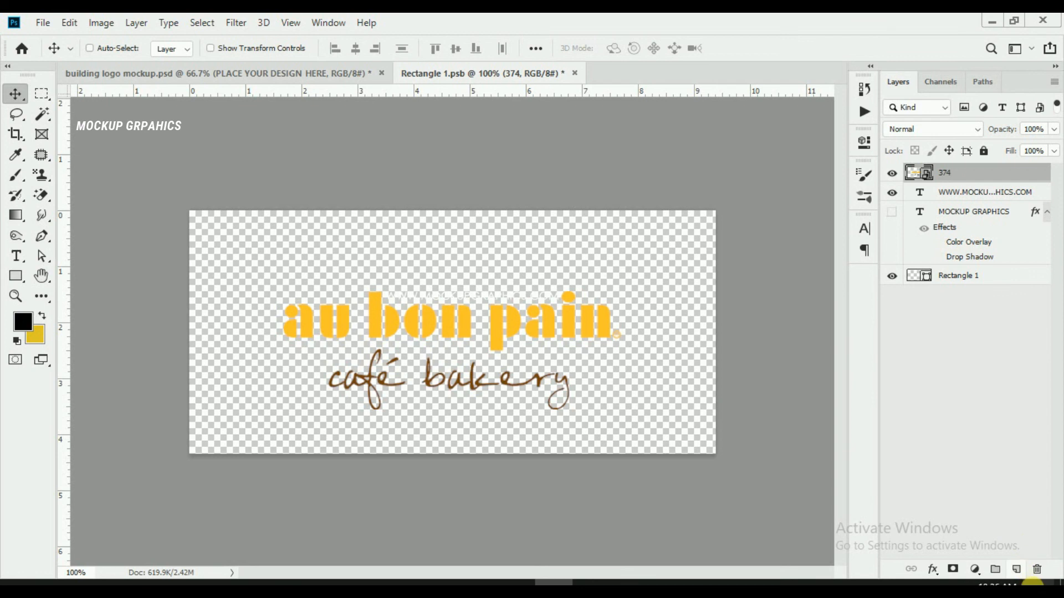
left_click(1016, 570)
left_click(956, 196)
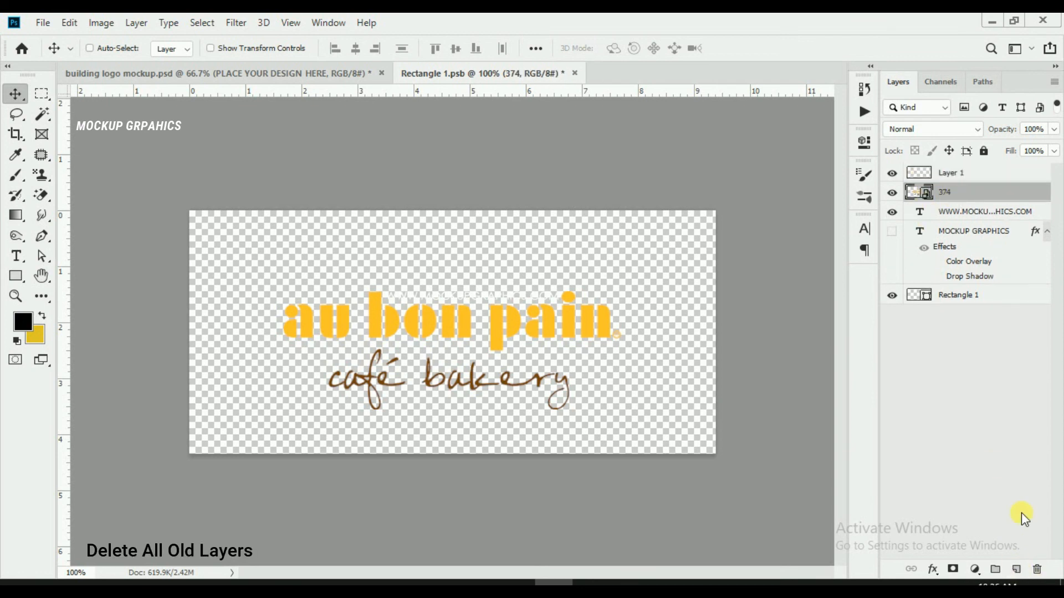
left_click(1037, 570)
left_click(459, 239)
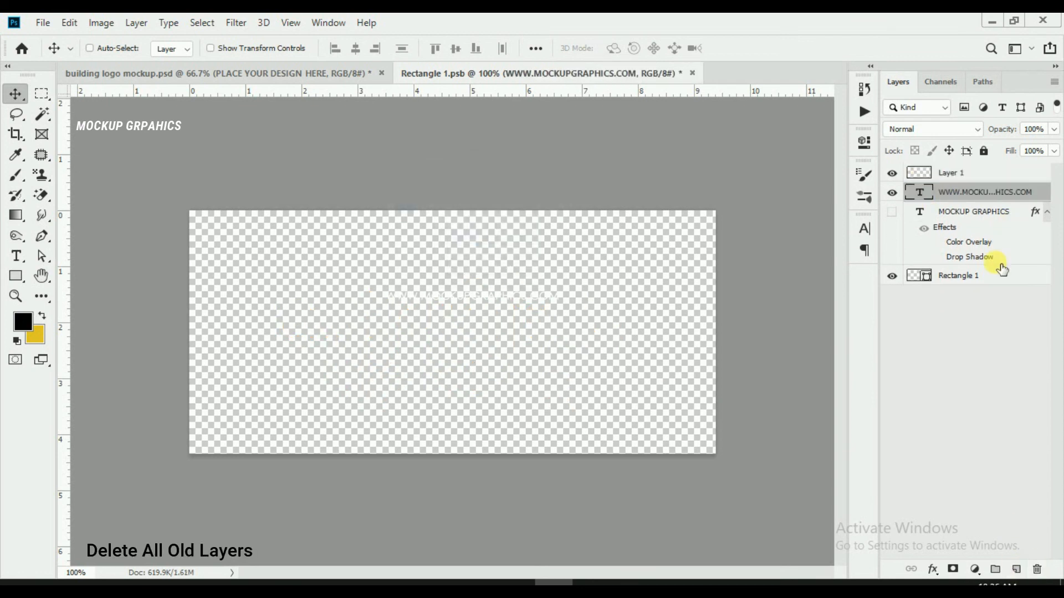
left_click(1038, 570)
left_click(471, 236)
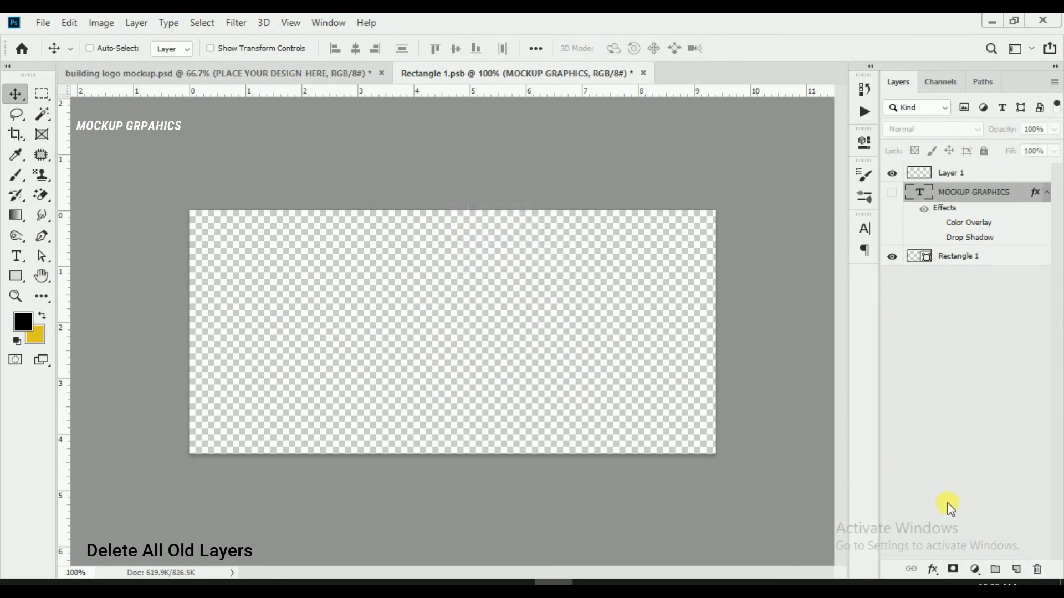
left_click(1038, 570)
left_click(443, 239)
left_click(1037, 570)
left_click(452, 240)
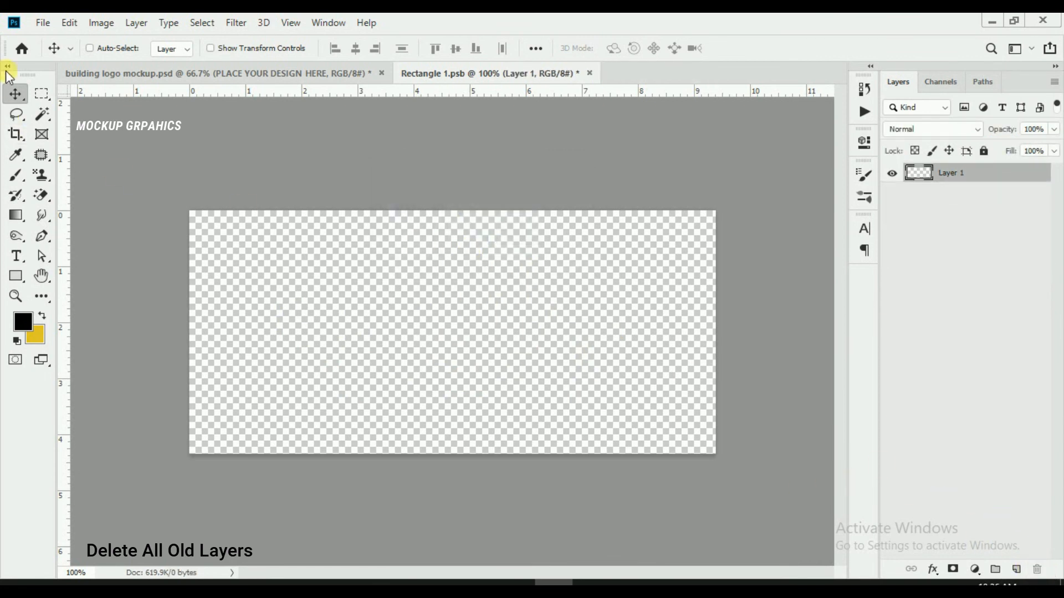
Place PEPSI LOGO.png from the Desktop as an embedded file, scale it down around the canvas centre, and commit the placement.
left_click(38, 22)
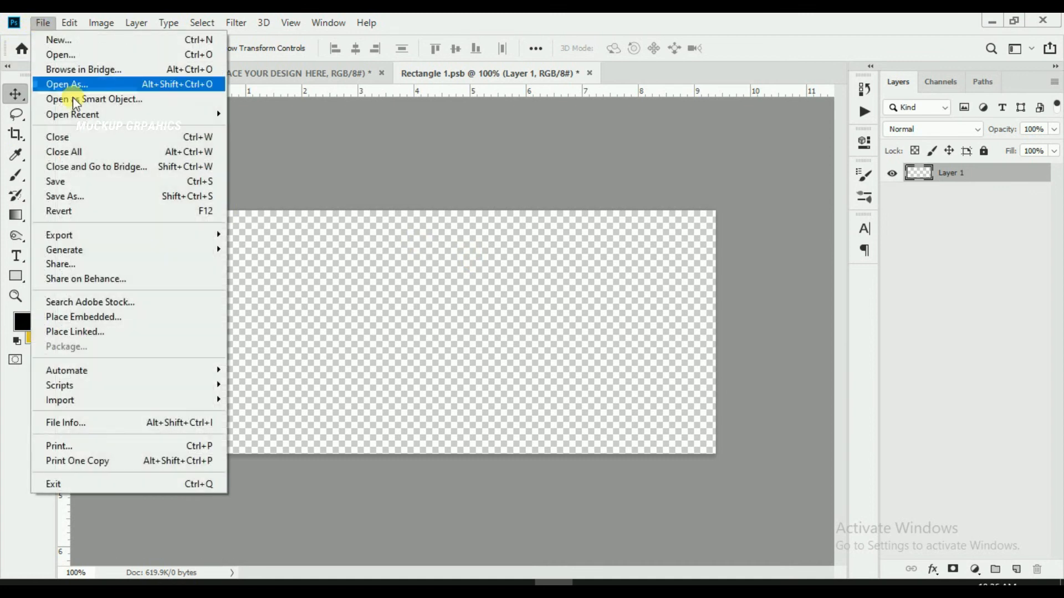
left_click(111, 315)
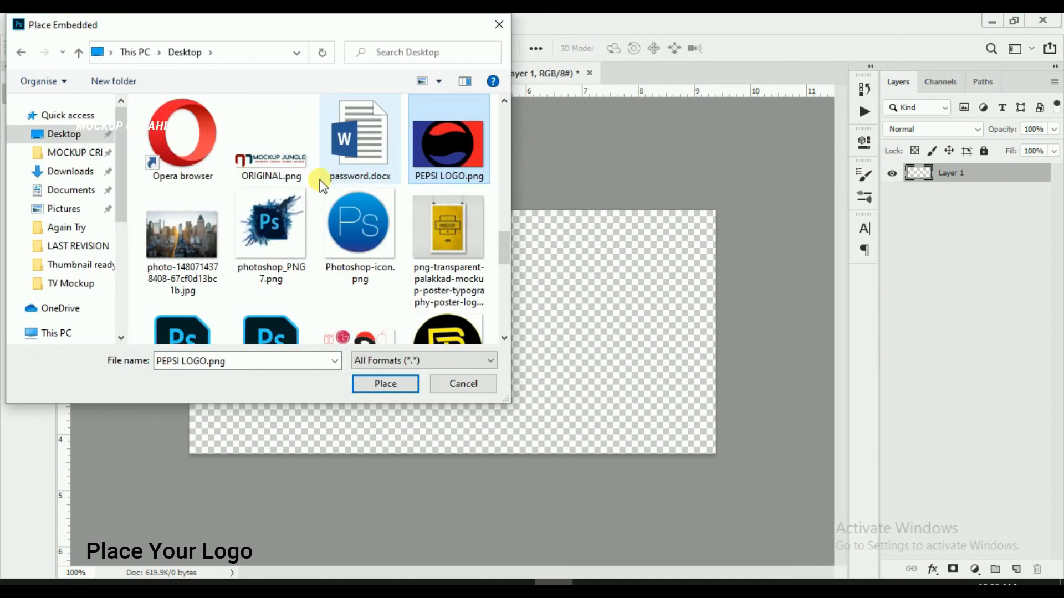
left_click(401, 383)
left_click_drag(637, 451, 562, 405)
left_click(594, 48)
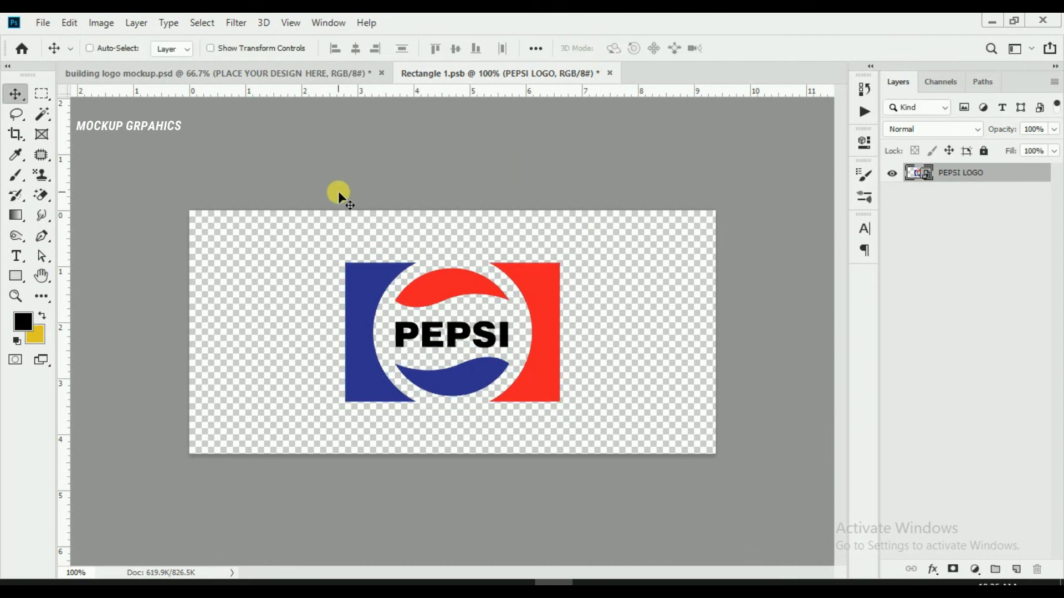
Save the smart object's contents and return to the building logo mockup.psd document to view the updated mockup.
left_click(54, 24)
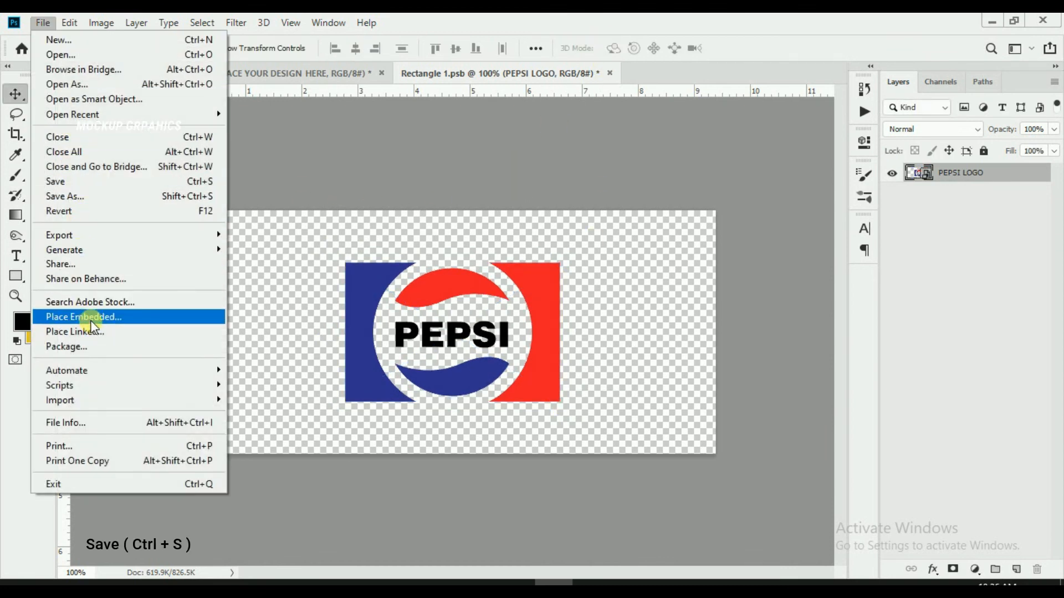
left_click(82, 182)
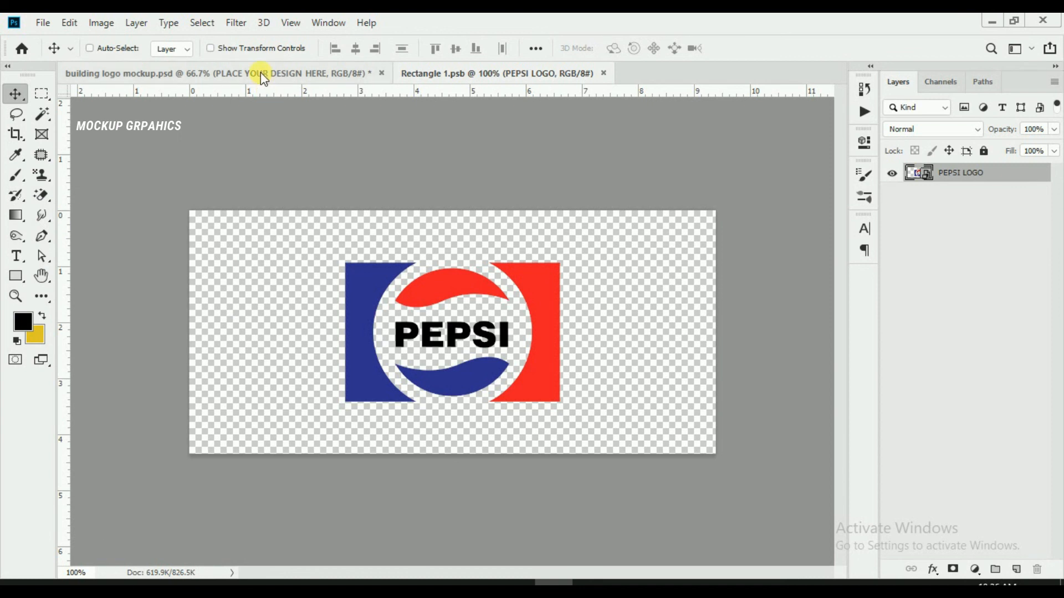
left_click(261, 73)
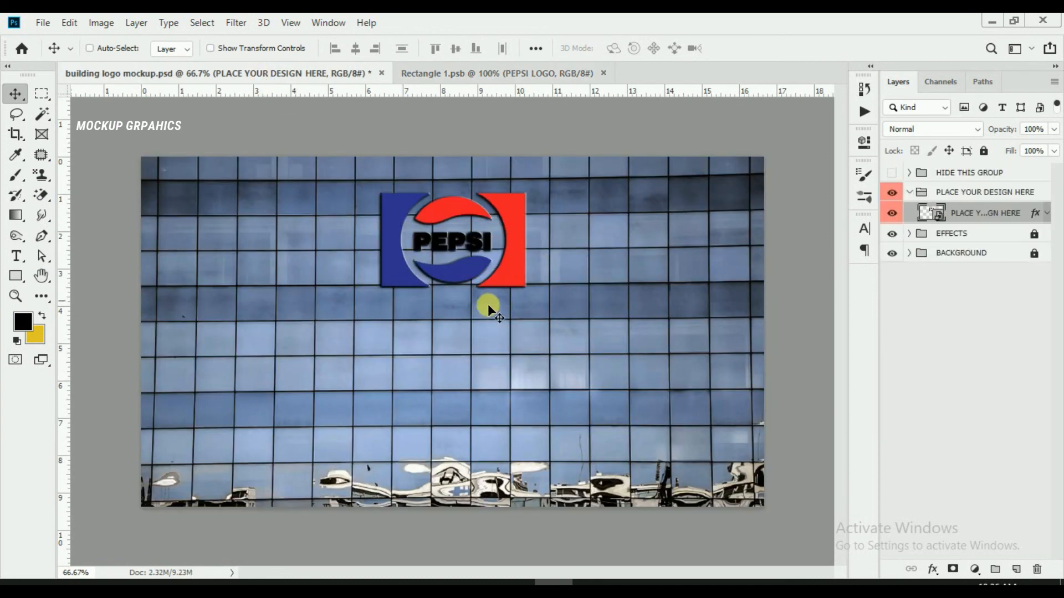